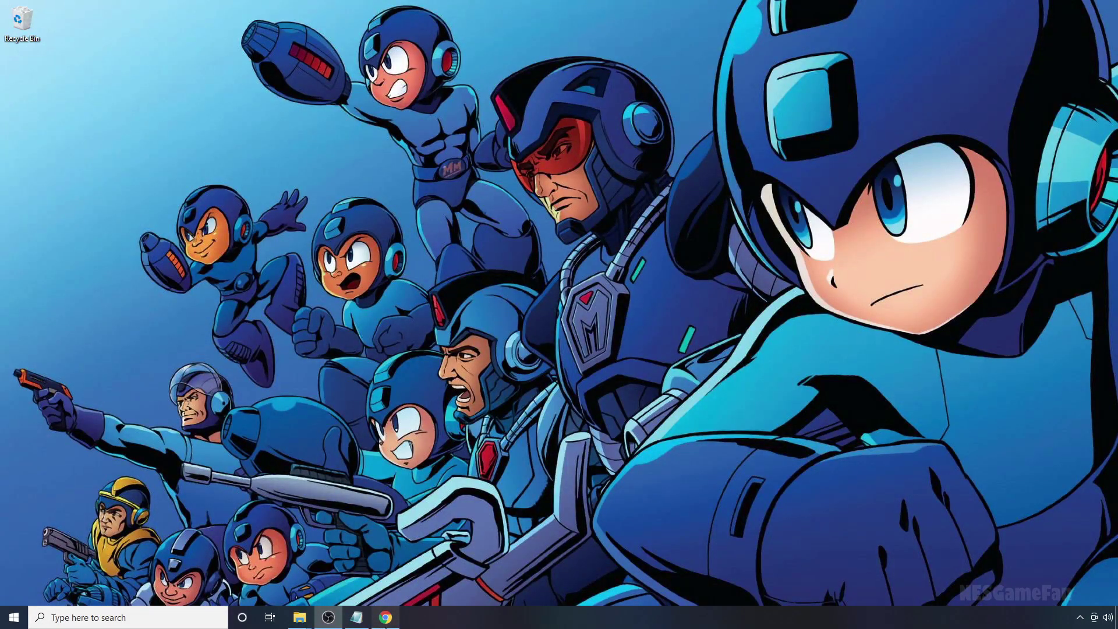
Step: Switch to Chrome, review the Megaman: Super graphics pack thread, and download Mesenx64.zip from the Mesen GitHub releases page
left_click(385, 618)
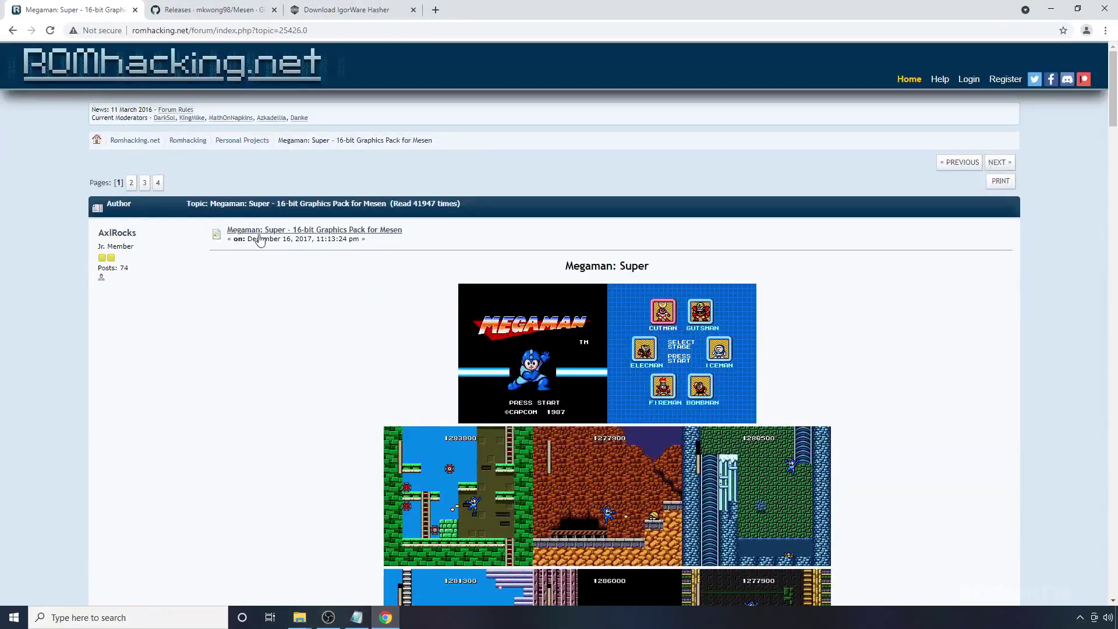
scroll(262, 245, "down", 6)
left_click(197, 12)
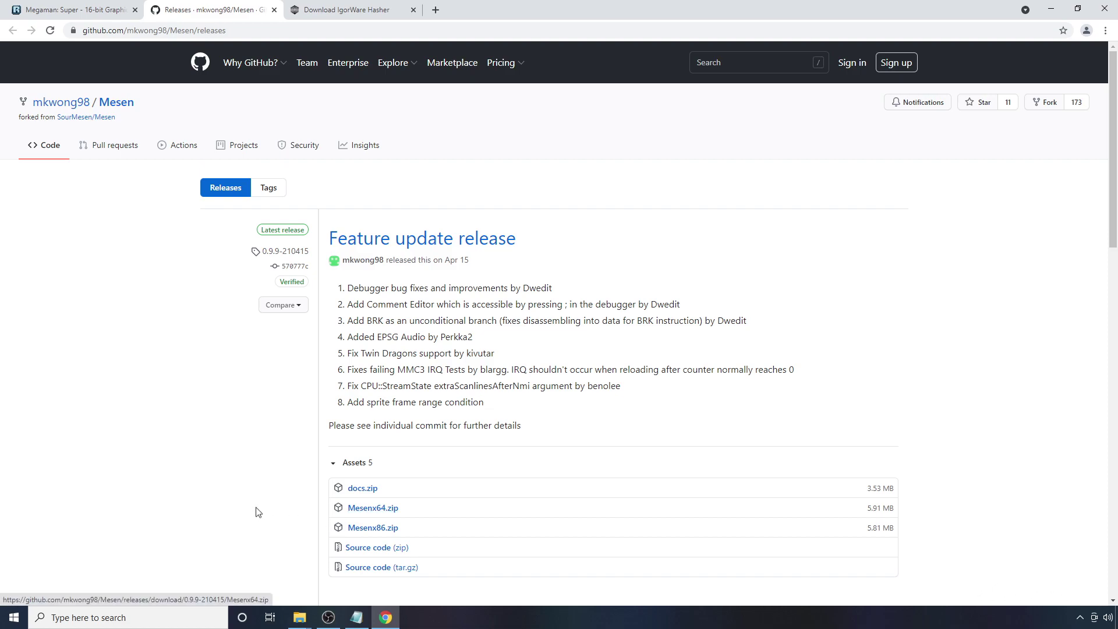
left_click(373, 509)
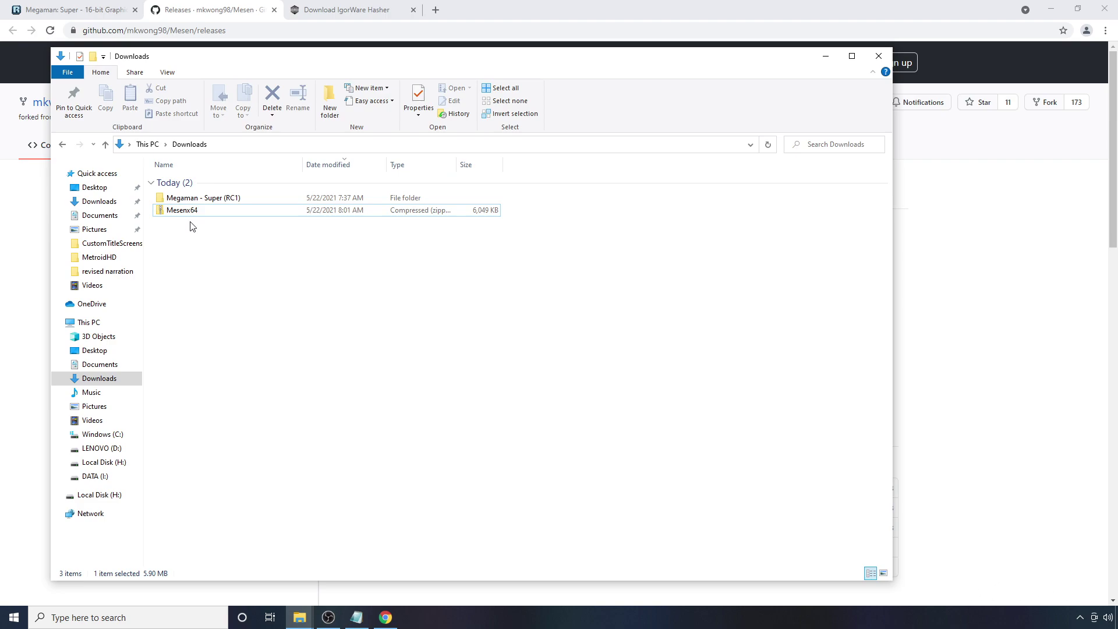
Step: Extract the Mesenx64 archive in Downloads into its own Mesenx64 folder with 7-Zip and delete the zip file
right_click(191, 214)
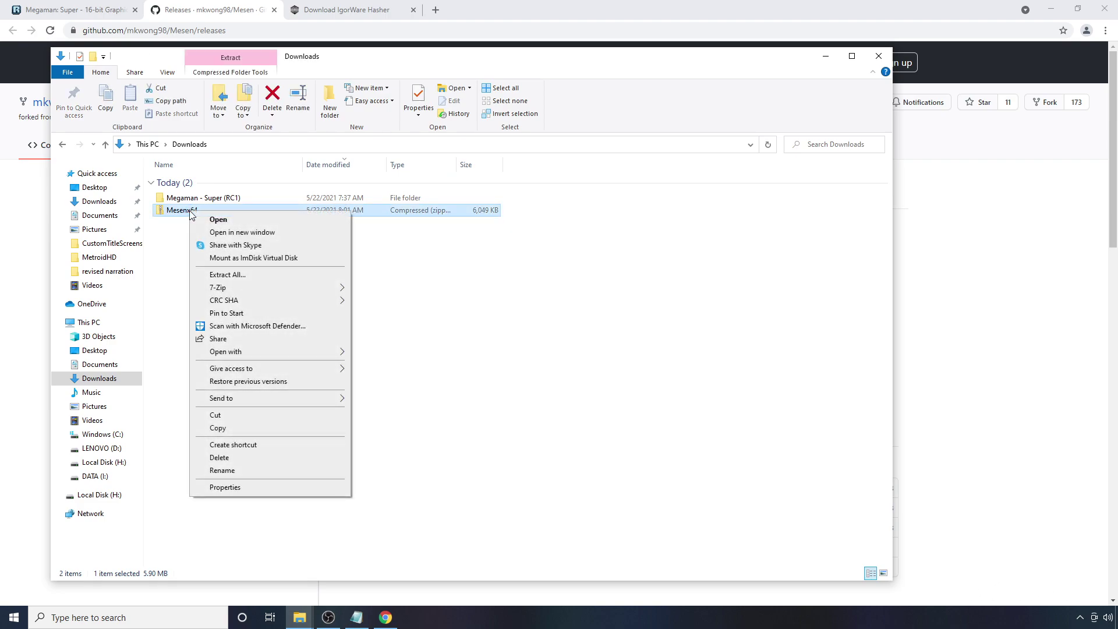
mouse_move(282, 287)
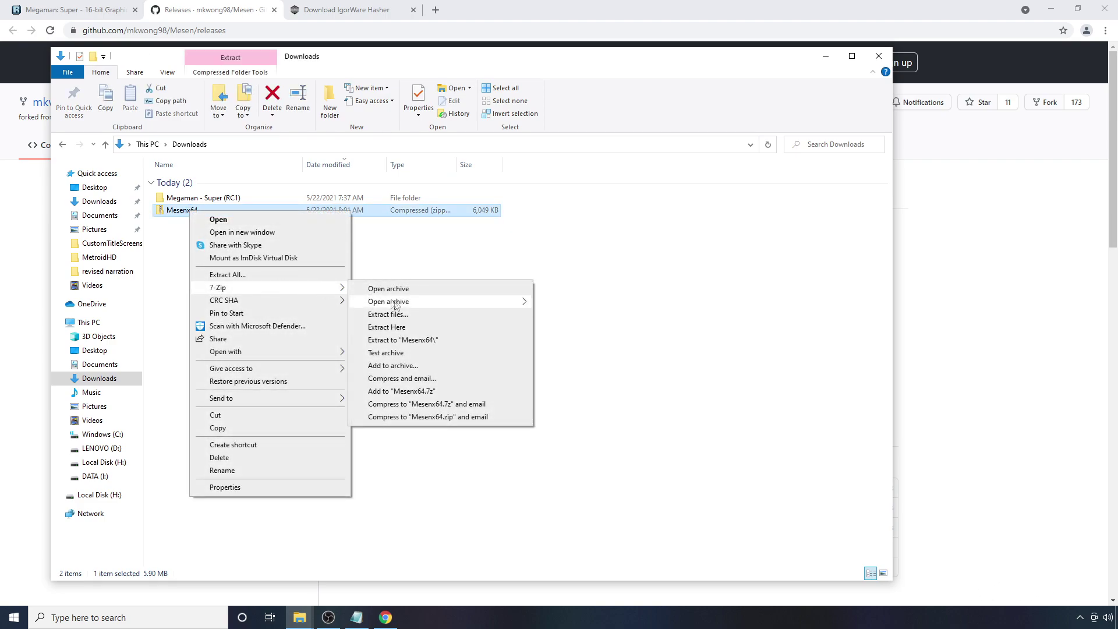
left_click(440, 344)
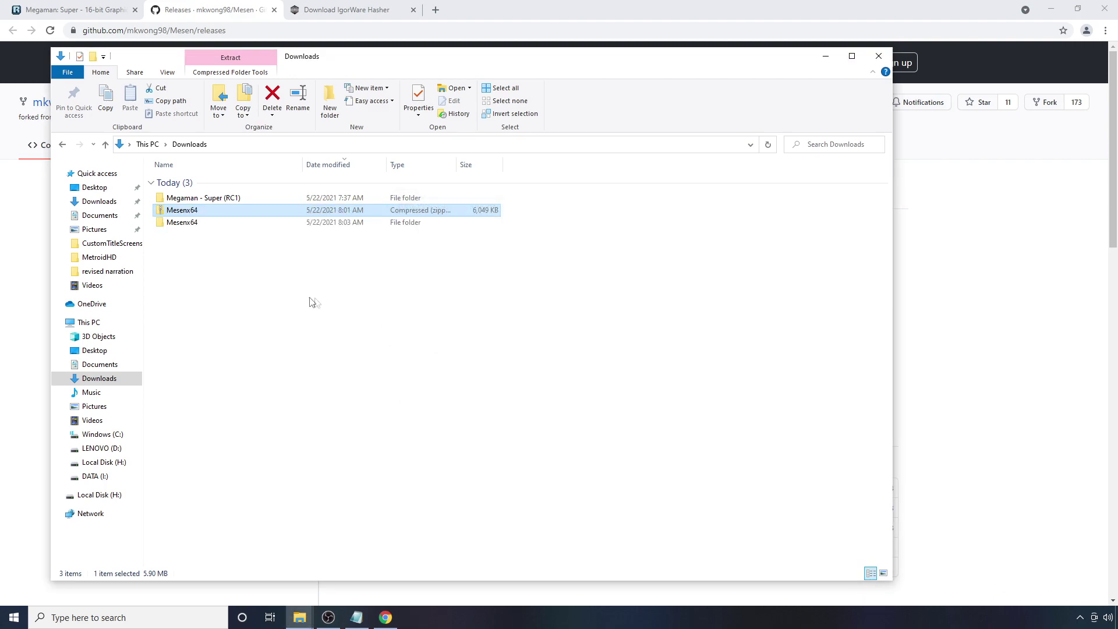
left_click(193, 211)
key("Delete")
Step: Launch Mesen from the extracted Mesenx64 folder and complete its initial setup, storing the data in the same folder as the application
double_click(193, 211)
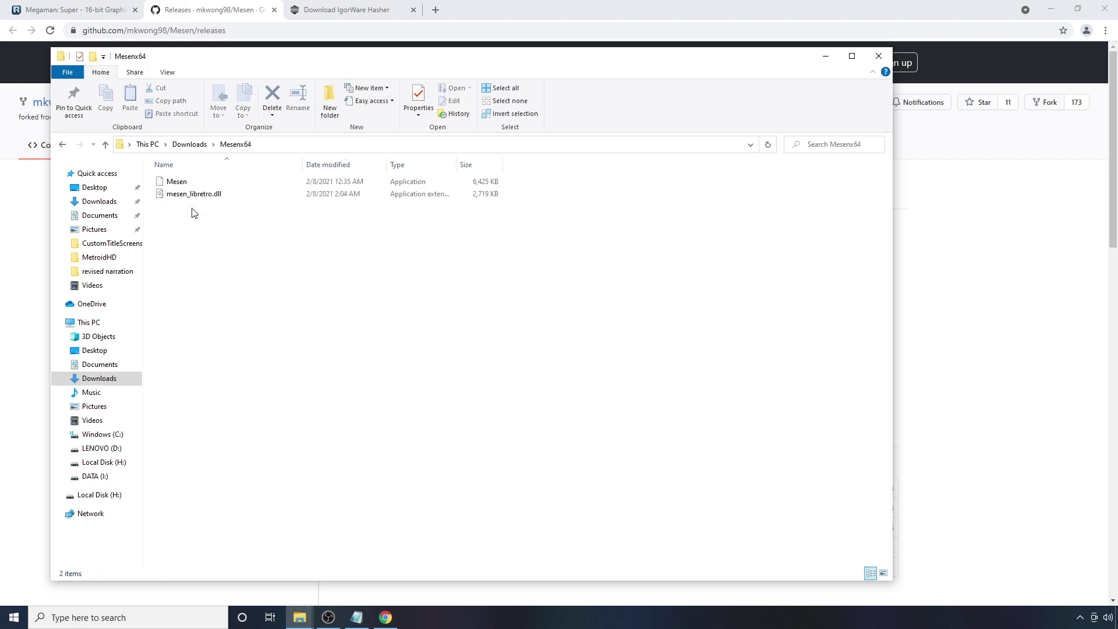
double_click(178, 182)
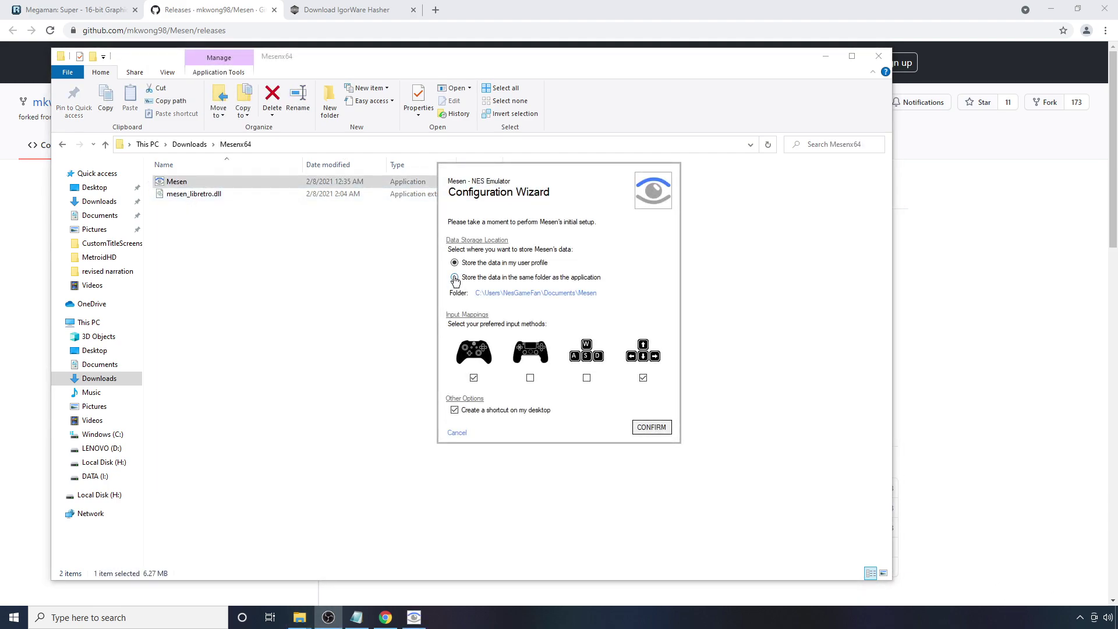
left_click(455, 278)
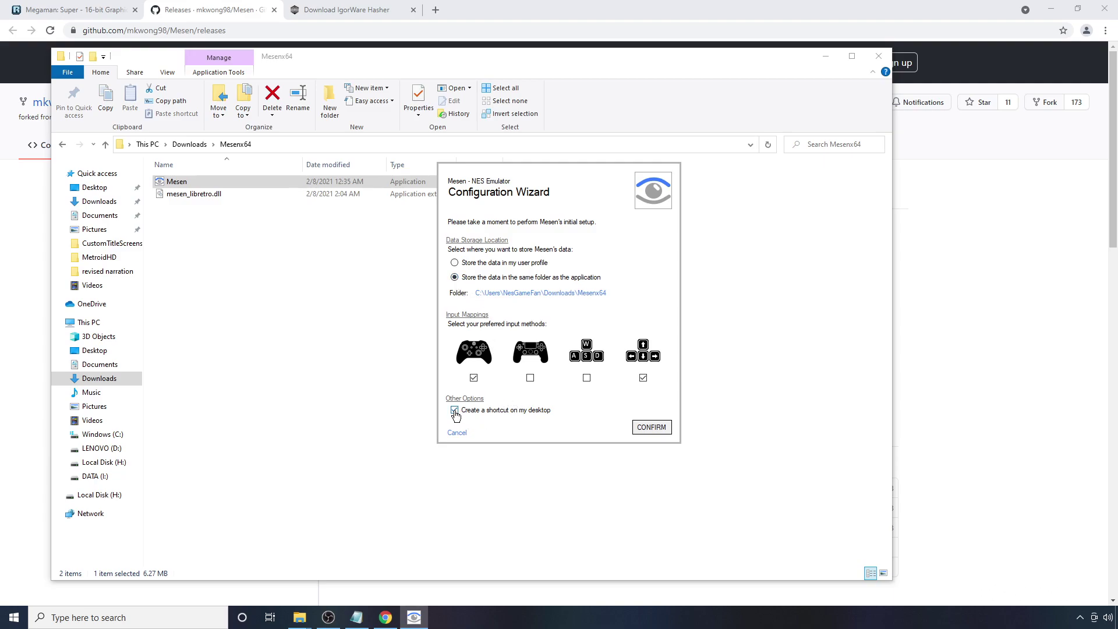
left_click(643, 429)
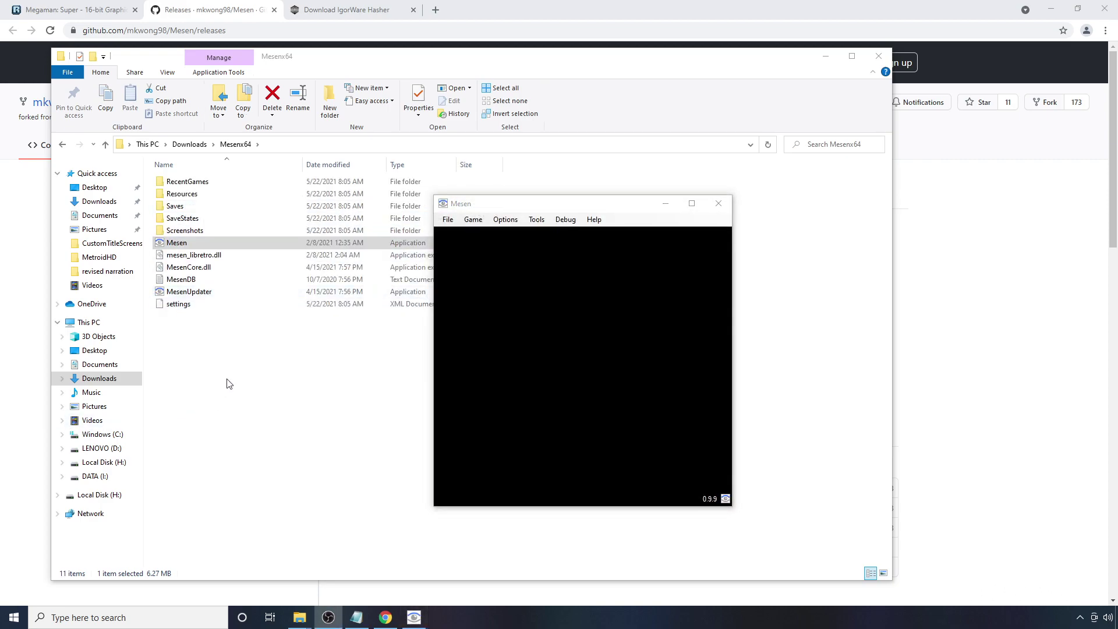
Step: Create a new folder named HdPacks inside the Mesenx64 folder
right_click(213, 373)
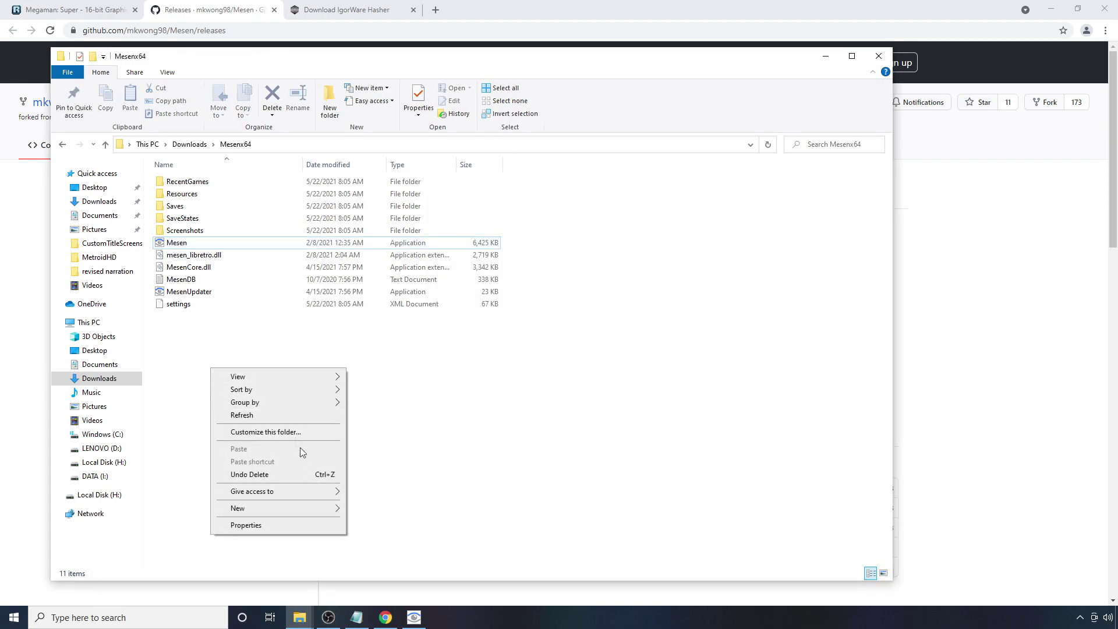
mouse_move(314, 509)
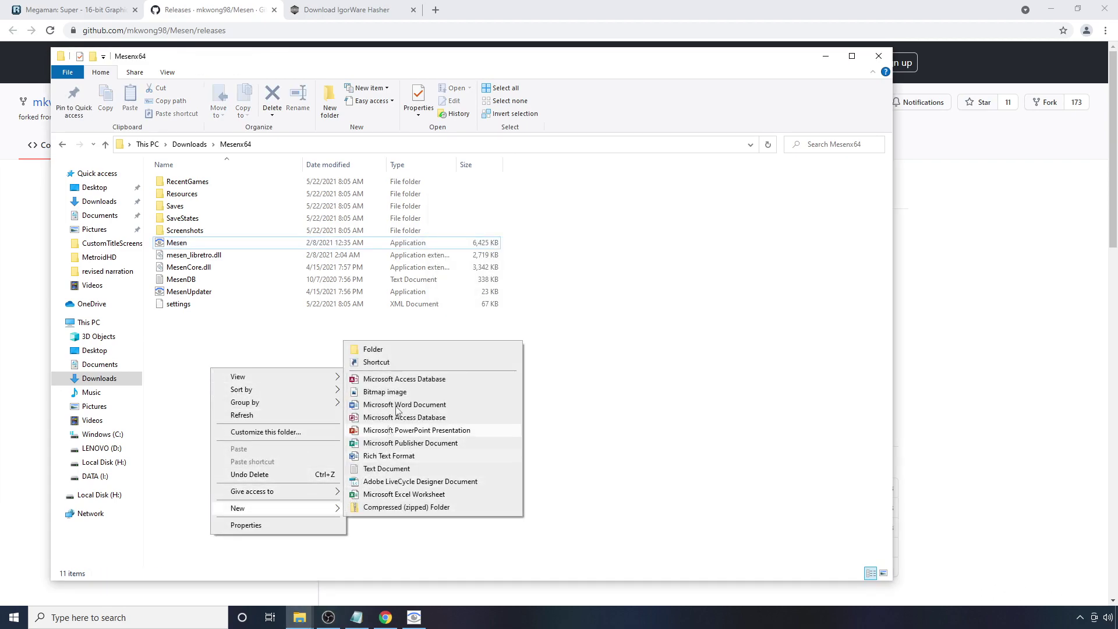
left_click(394, 352)
type("Hd")
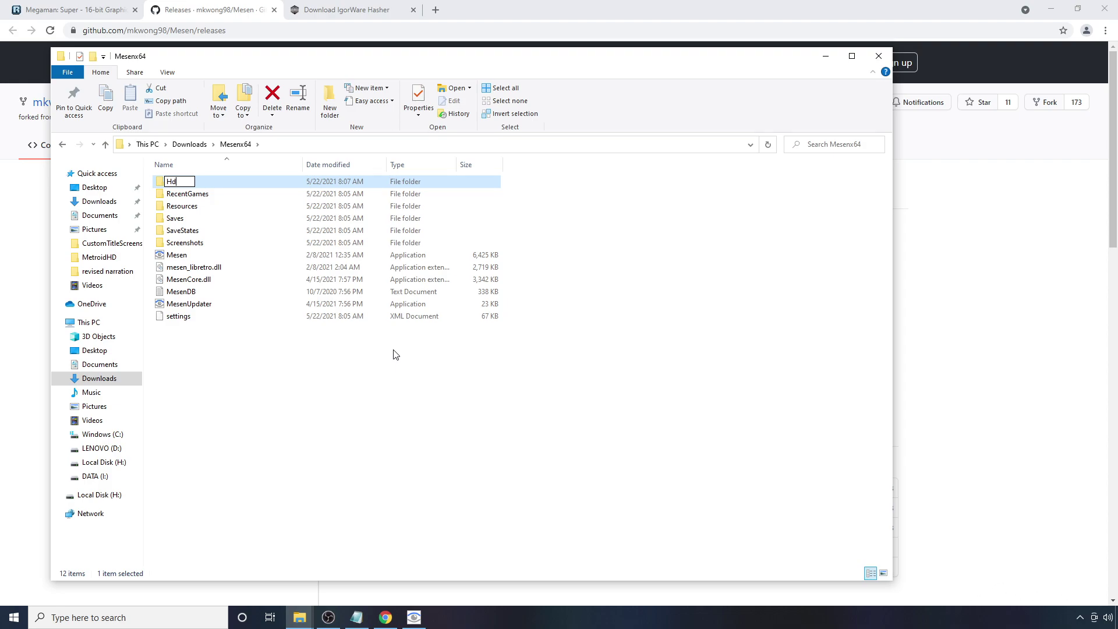
type("Packs")
key("Return")
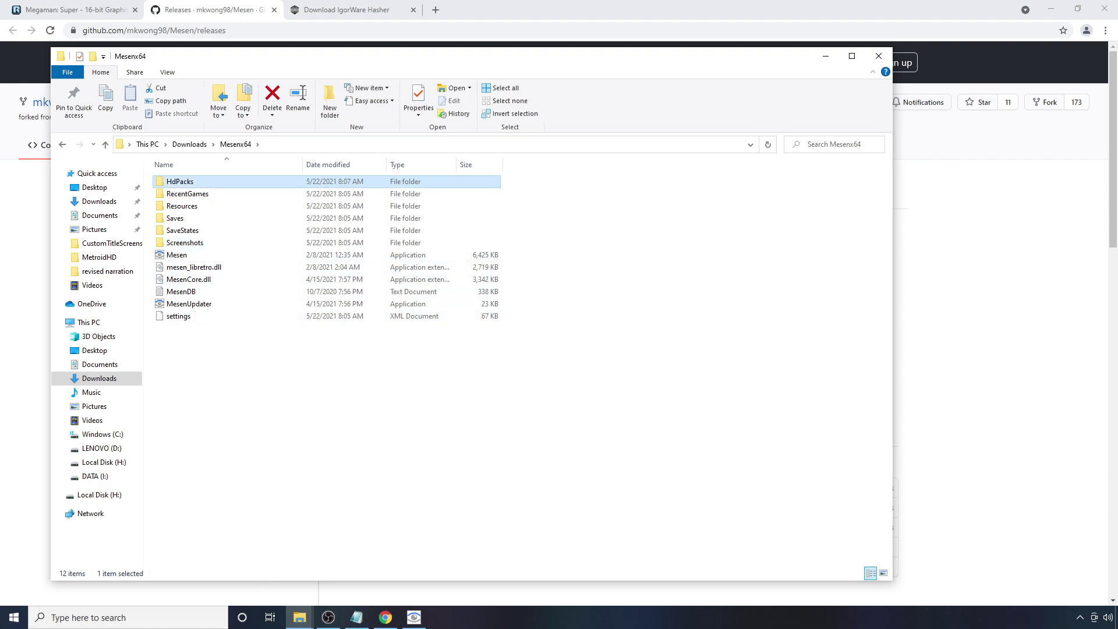
Step: Open a second File Explorer window on Downloads and copy the Megaman - Super (RC1) folder into the HdPacks folder
left_click(14, 618)
left_click(277, 288)
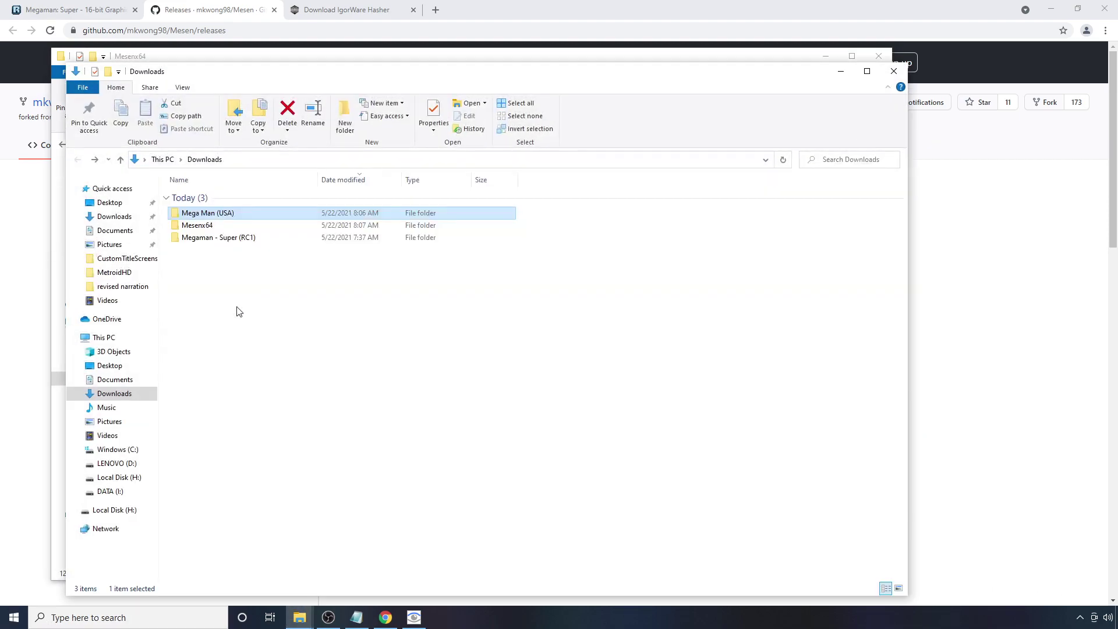
left_click_drag(274, 75, 1116, 233)
left_click(809, 236)
right_click(810, 239)
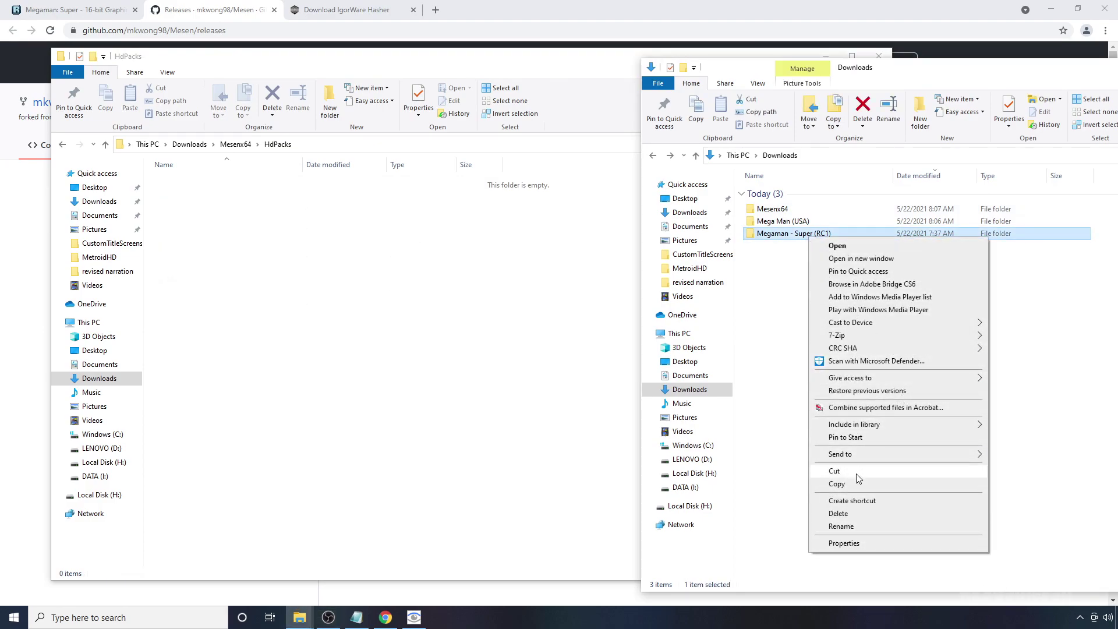
left_click(827, 484)
left_click(307, 303)
right_click(307, 302)
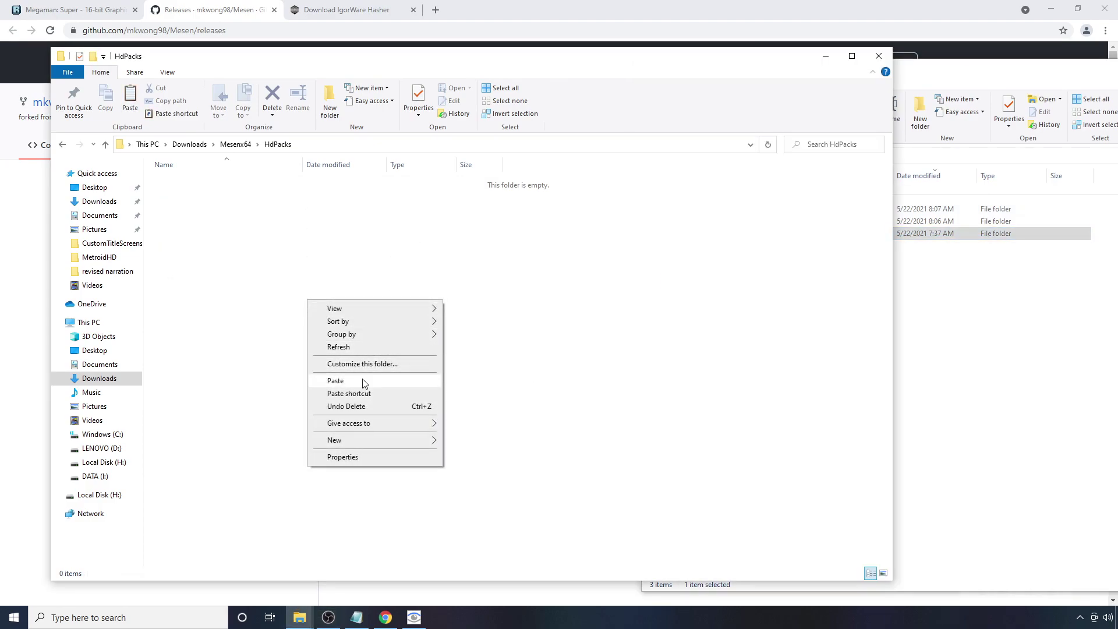
left_click(340, 381)
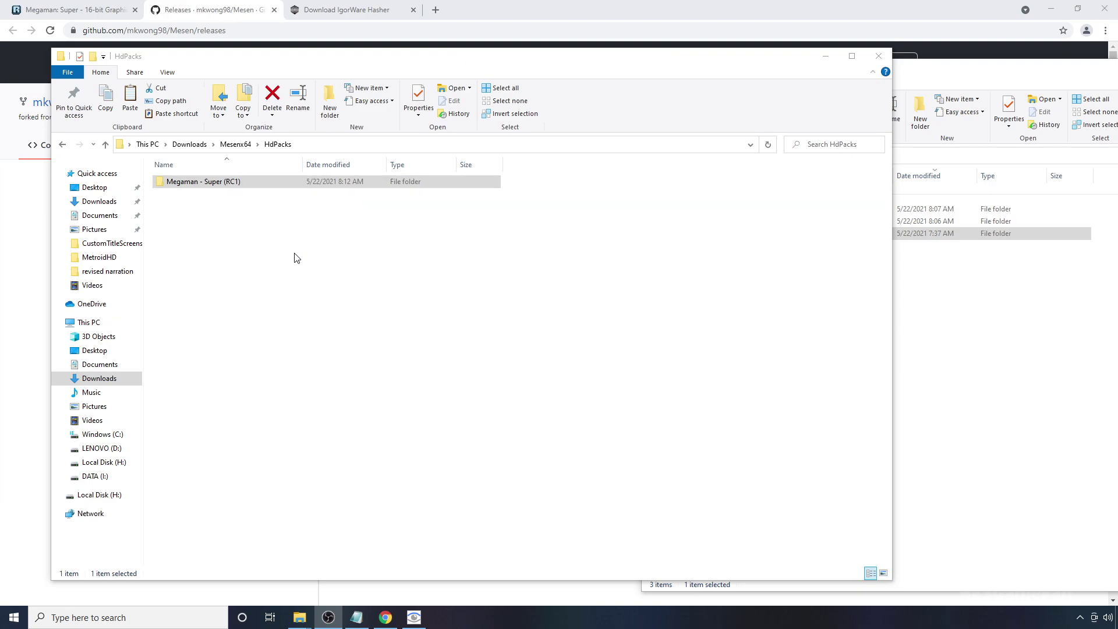
Step: Copy the name of the Mega Man (USA).nes ROM and rename the pack folder in HdPacks as Mega Man (USA)
left_click(977, 428)
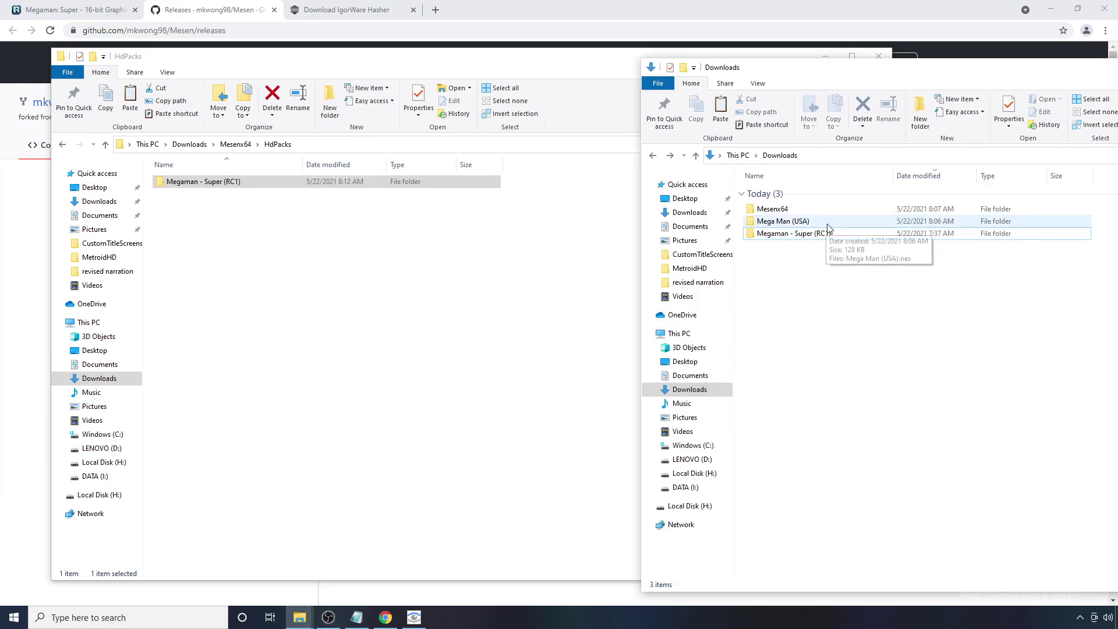
double_click(807, 224)
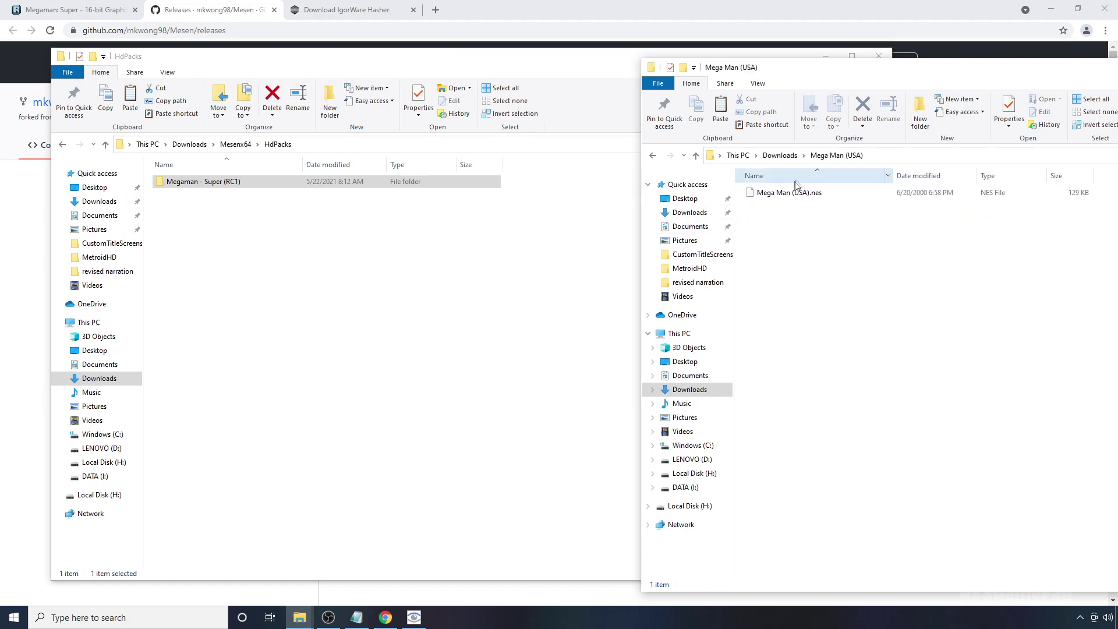
left_click(786, 196)
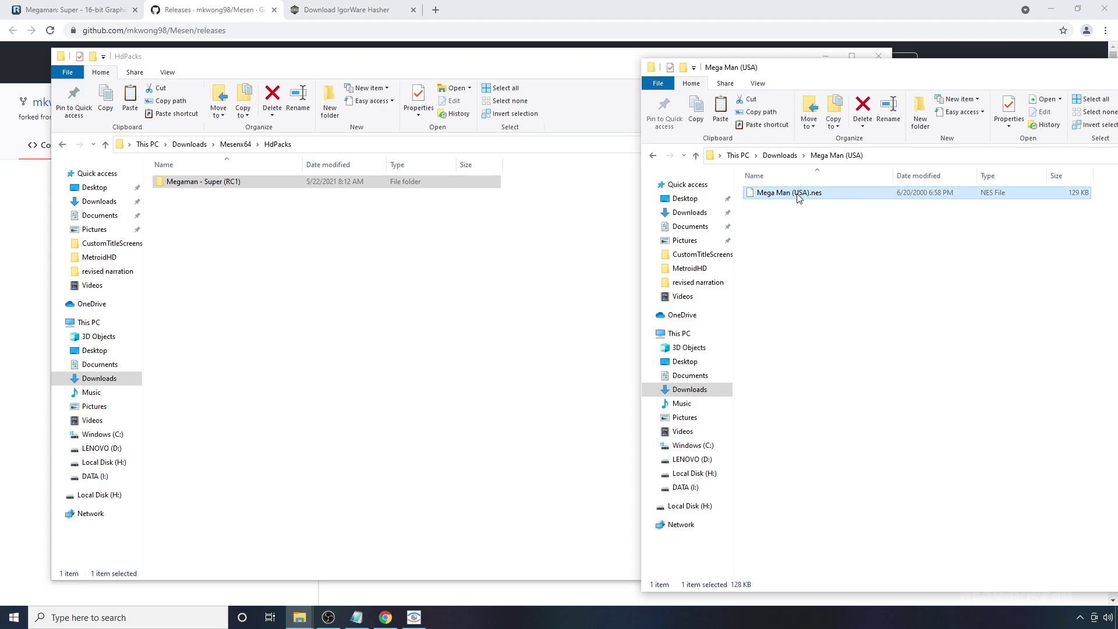
left_click(798, 197)
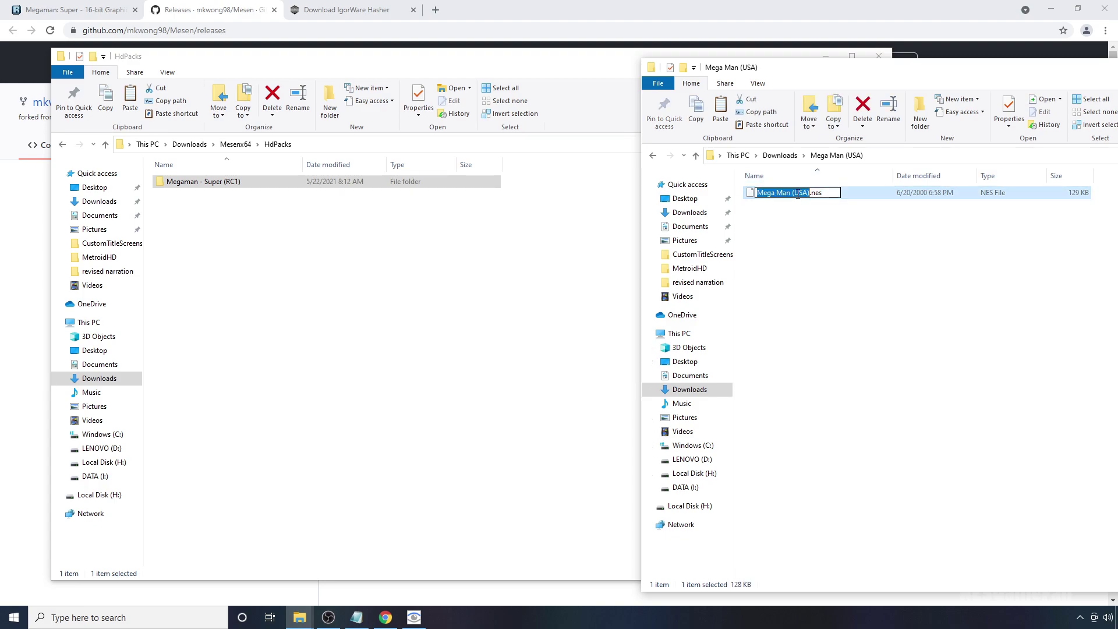
left_click(809, 253)
left_click(294, 260)
left_click(197, 184)
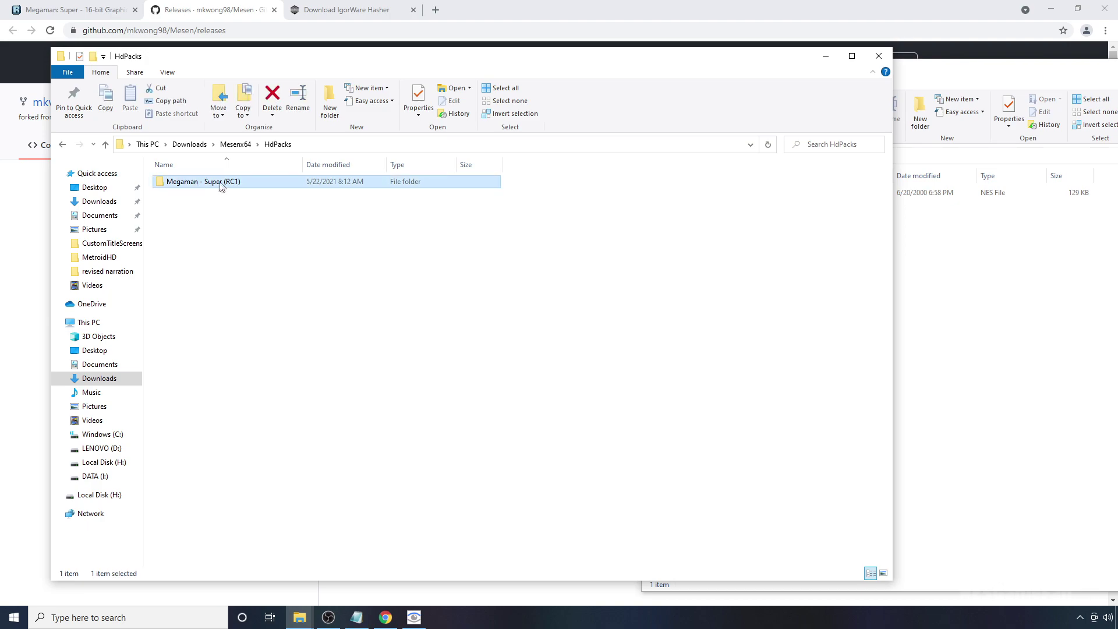
left_click(220, 184)
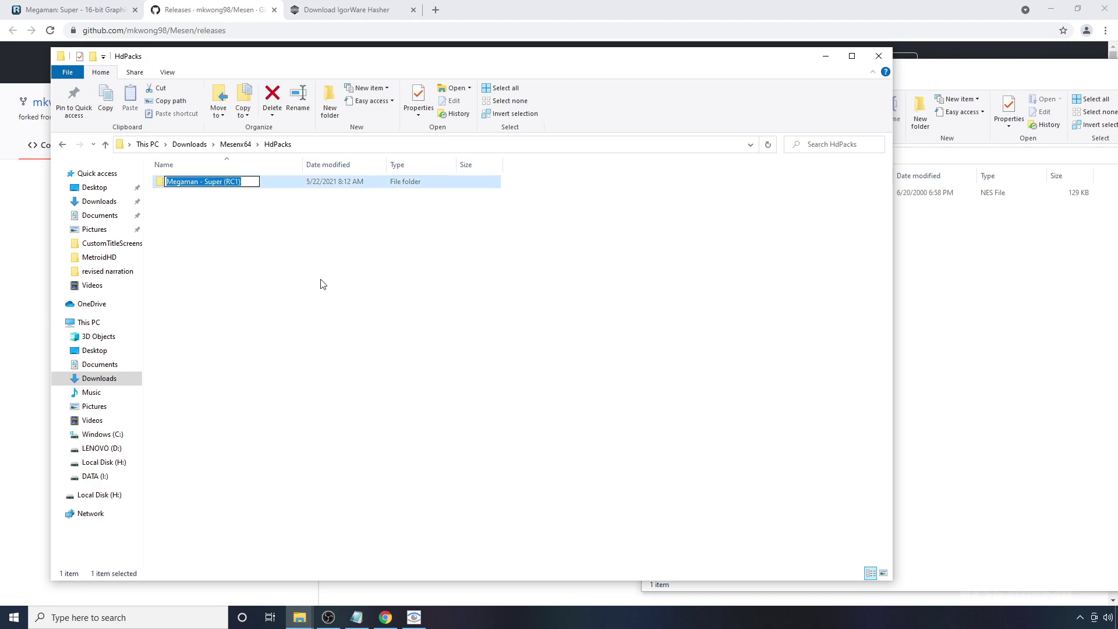
key("ctrl+v")
left_click(247, 261)
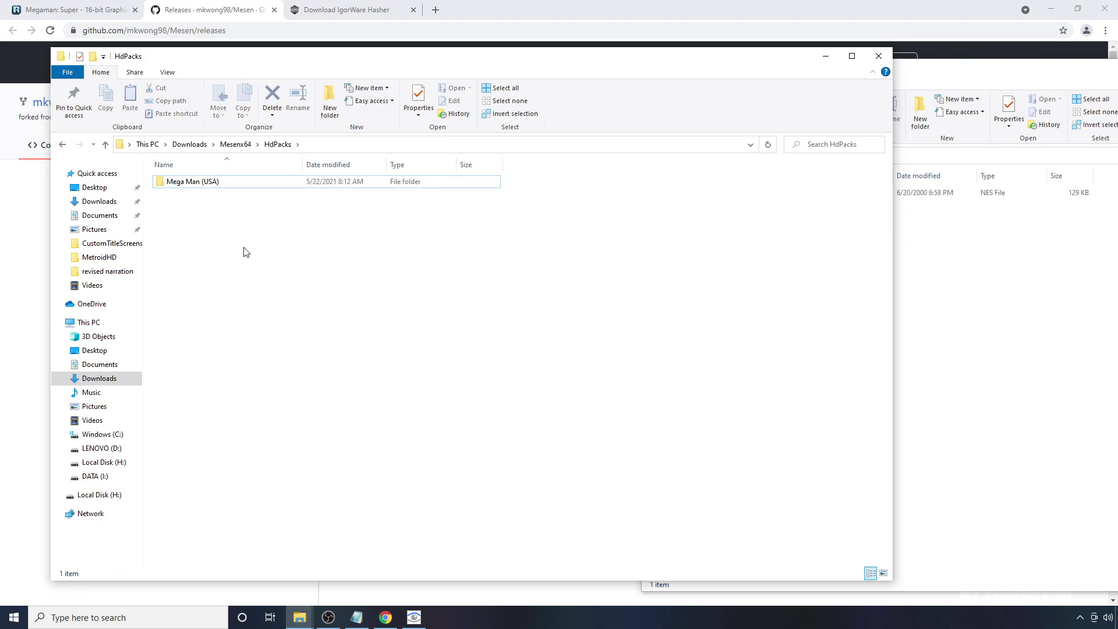
Step: Open the Mega Man (USA) folder inside HdPacks to examine the graphics pack's files
left_click(200, 185)
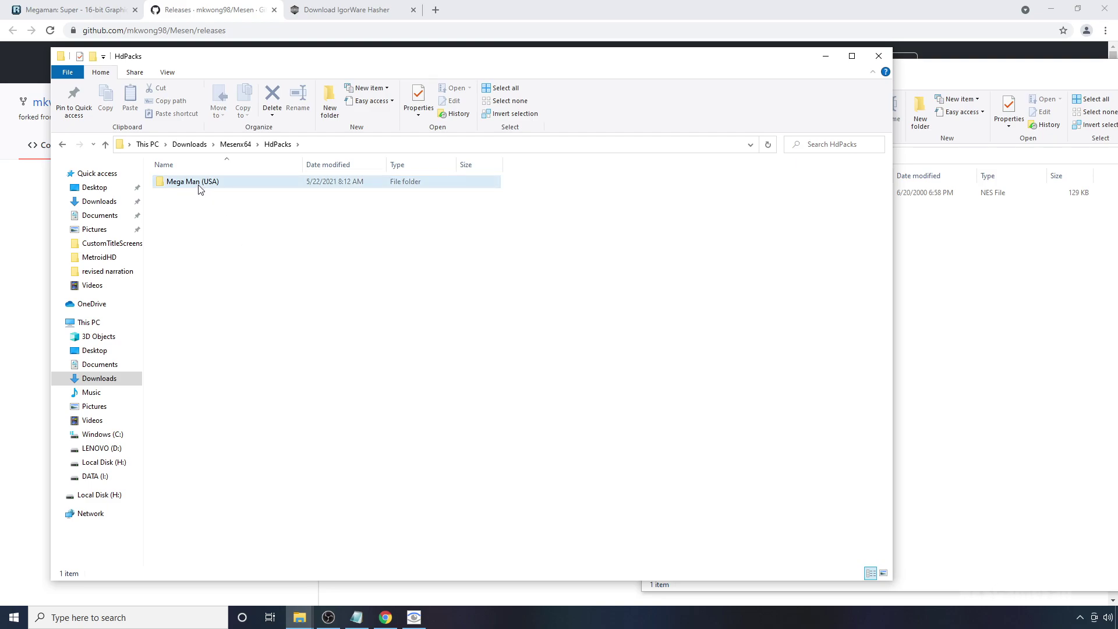
double_click(206, 184)
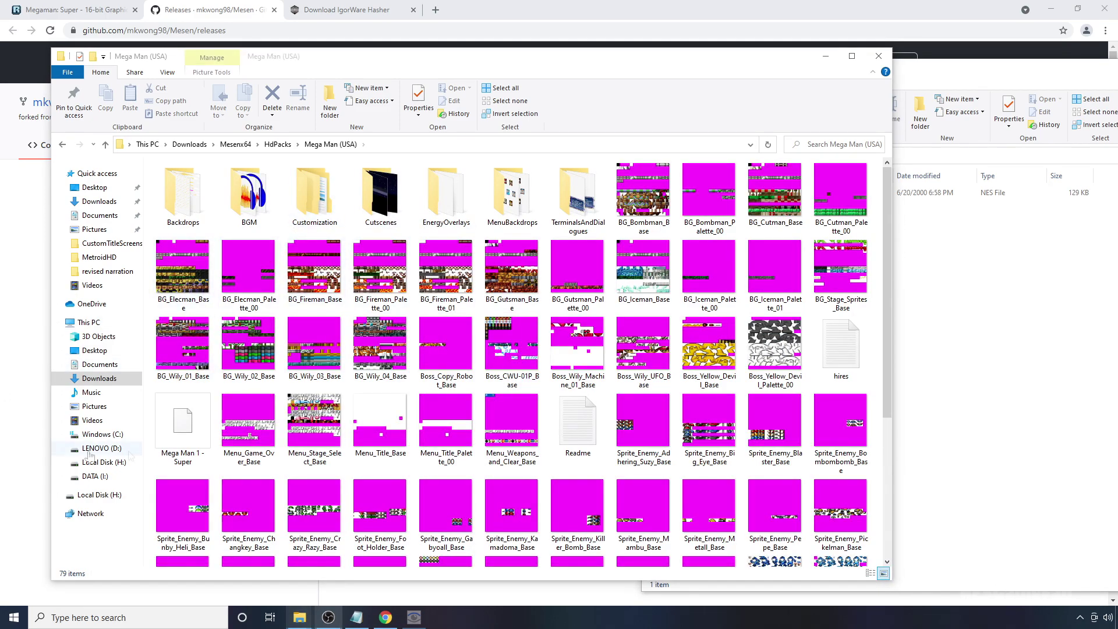
double_click(314, 420)
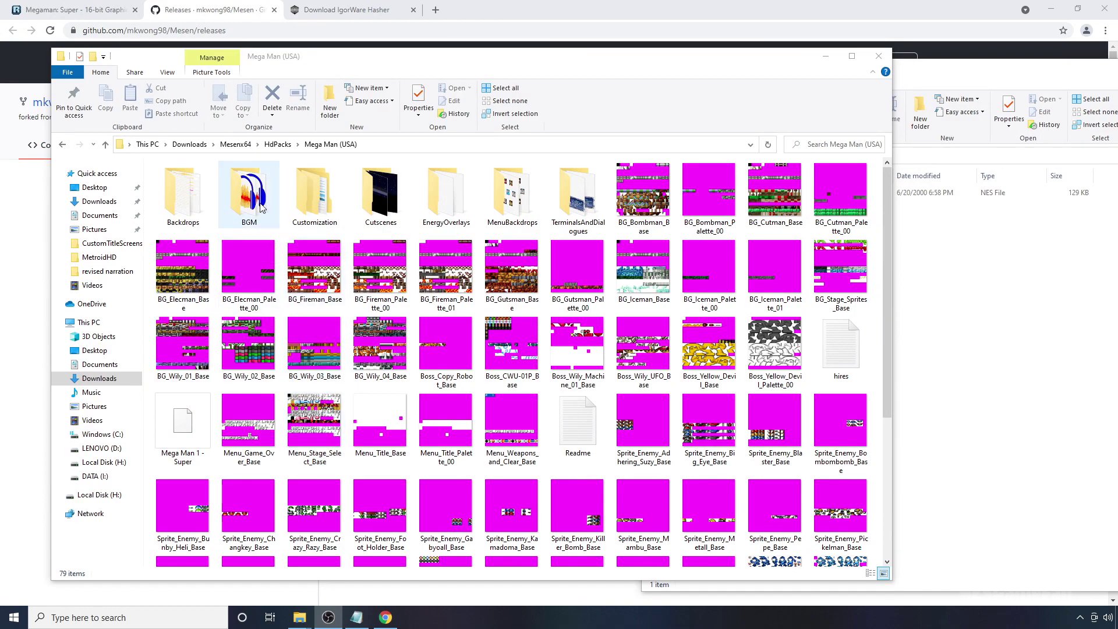
Step: Launch Mesen from the Mesenx64 folder and load the Mega Man (USA).nes ROM from the Mega Man (USA) folder in Downloads
left_click(235, 144)
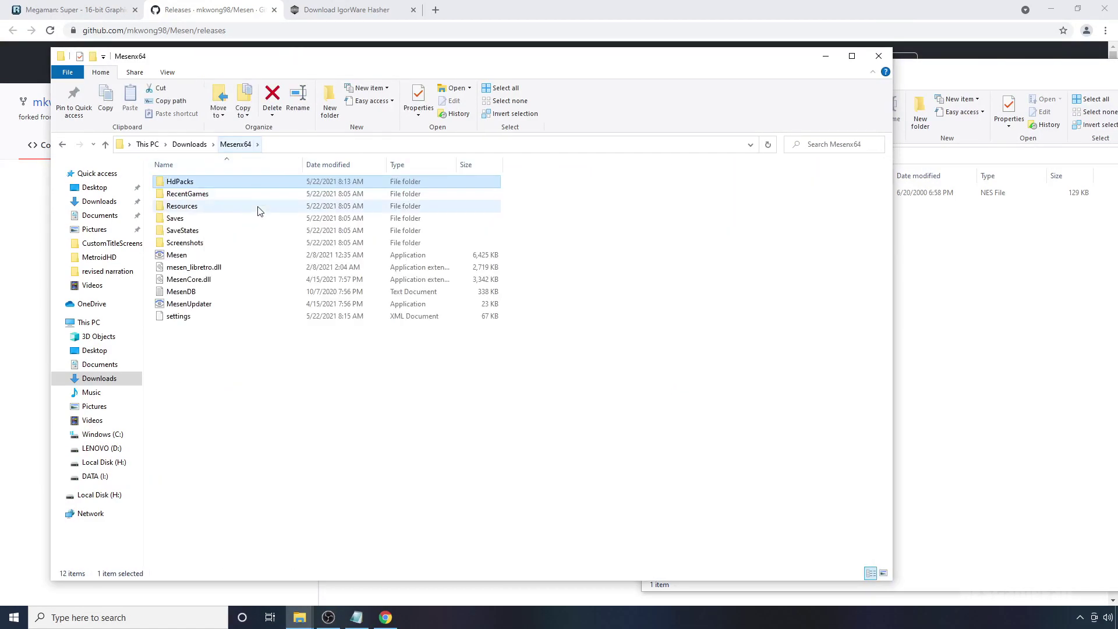
double_click(192, 256)
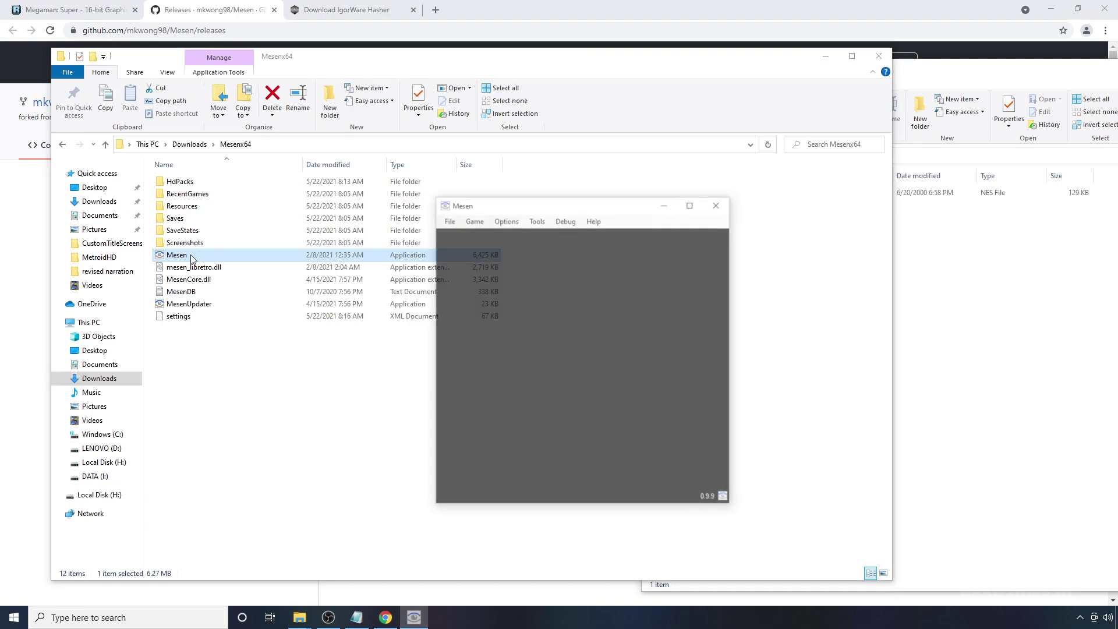
left_click(450, 220)
left_click(466, 232)
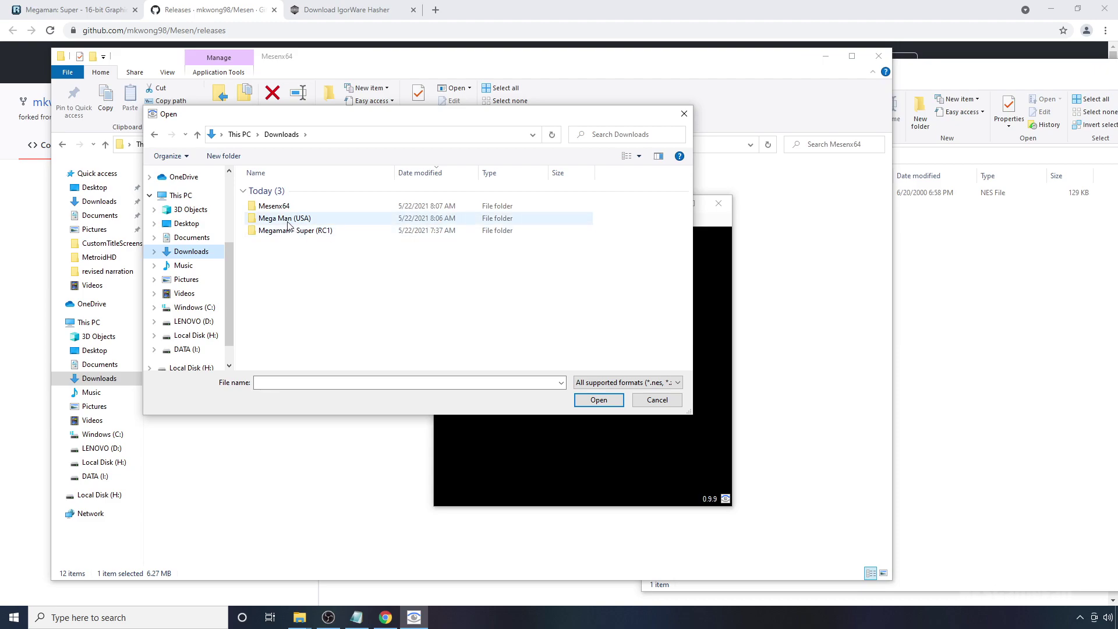
double_click(288, 223)
double_click(307, 195)
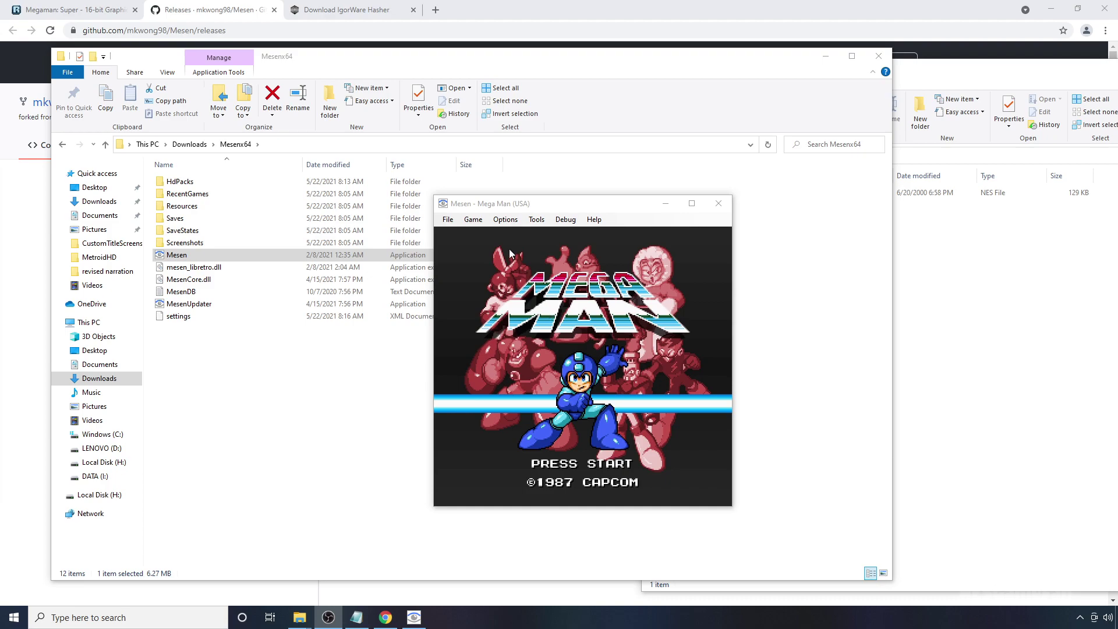
Step: Open player 1's standard controller setup in the input settings and bind the directional pad to the Up, Down, Left and Right arrow keys
left_click(508, 222)
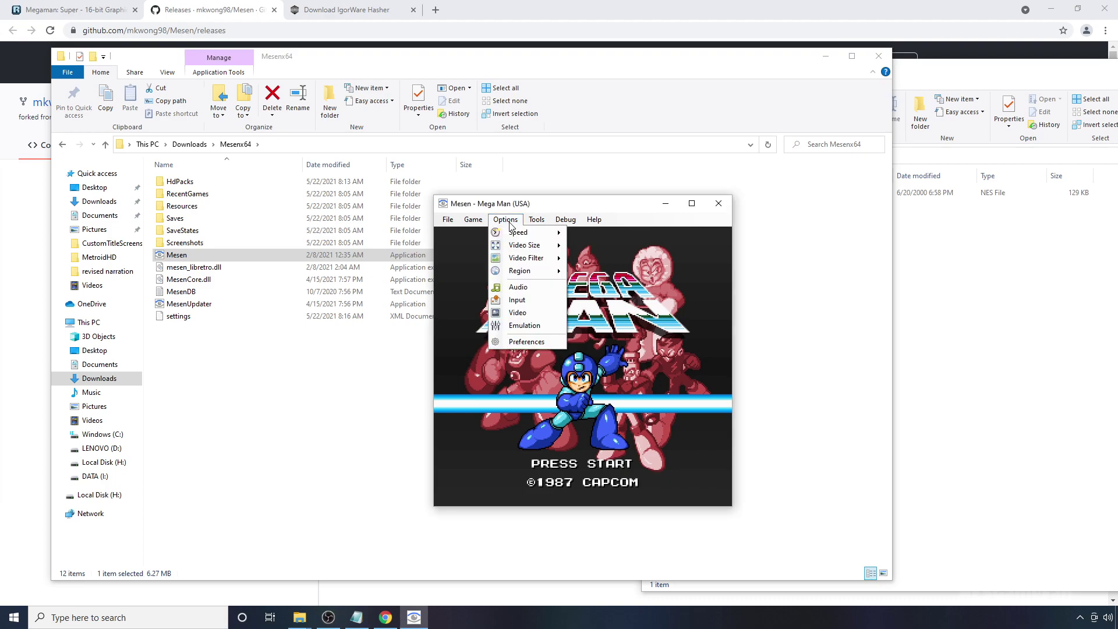
left_click(533, 305)
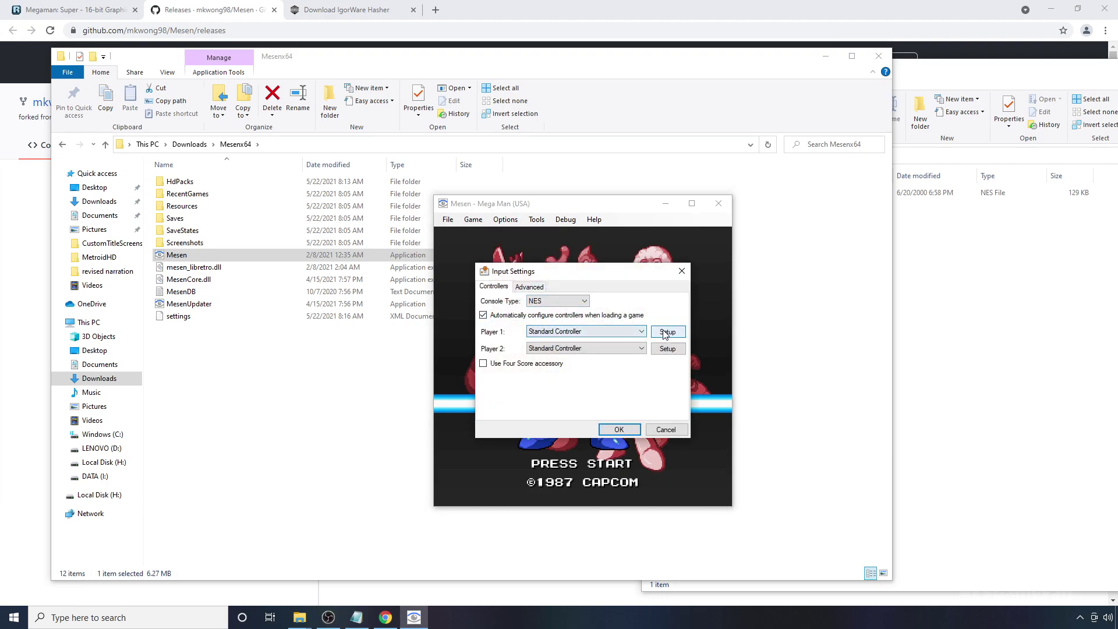
left_click(667, 333)
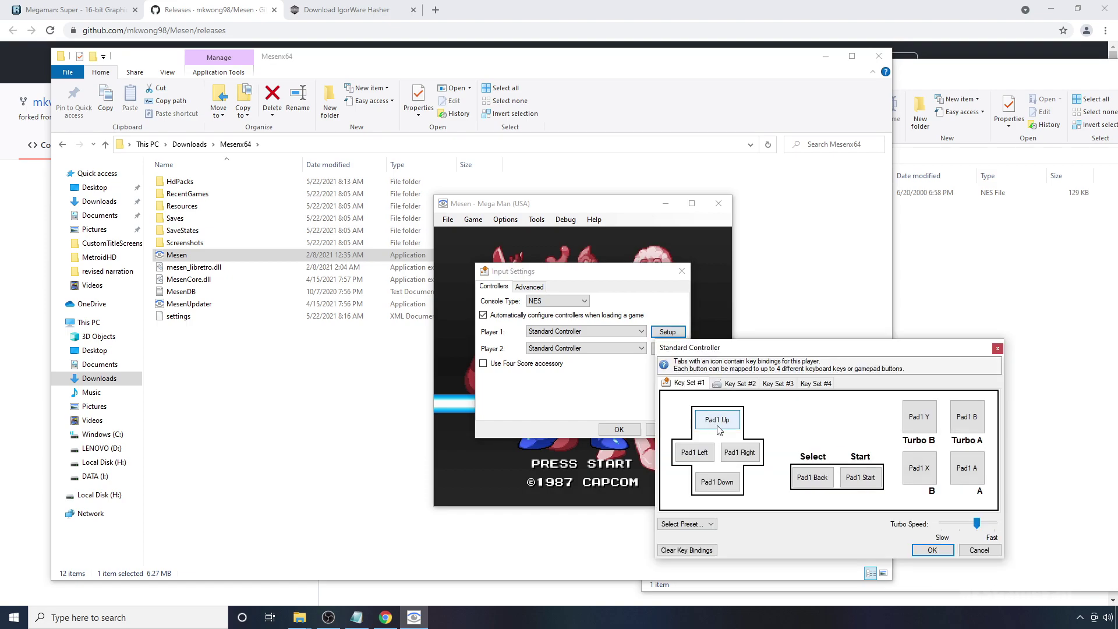
left_click(717, 421)
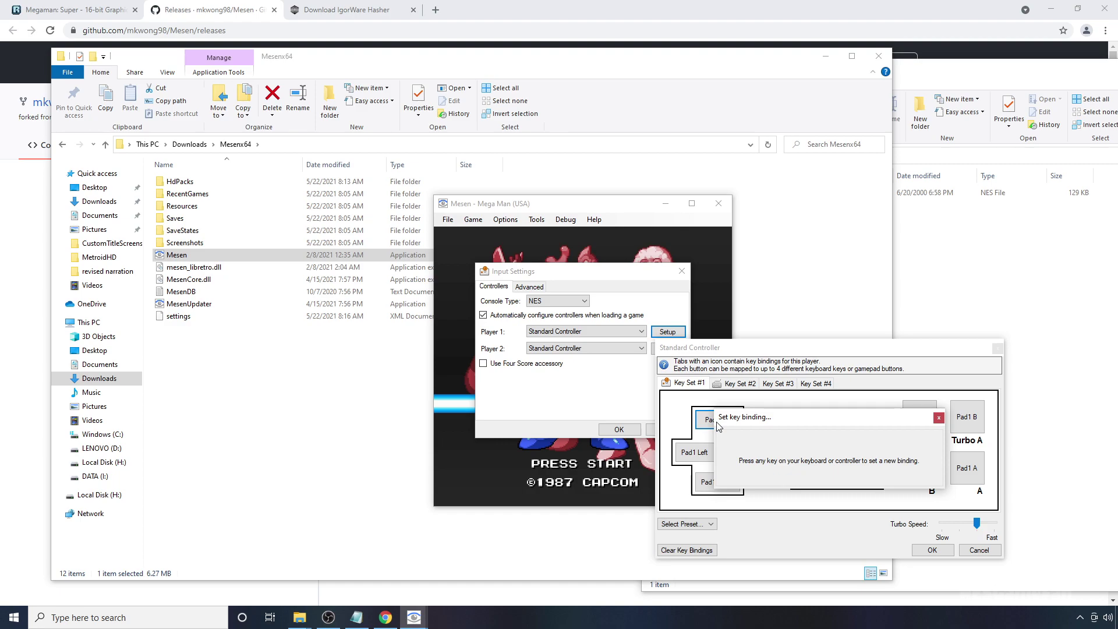
key("Up")
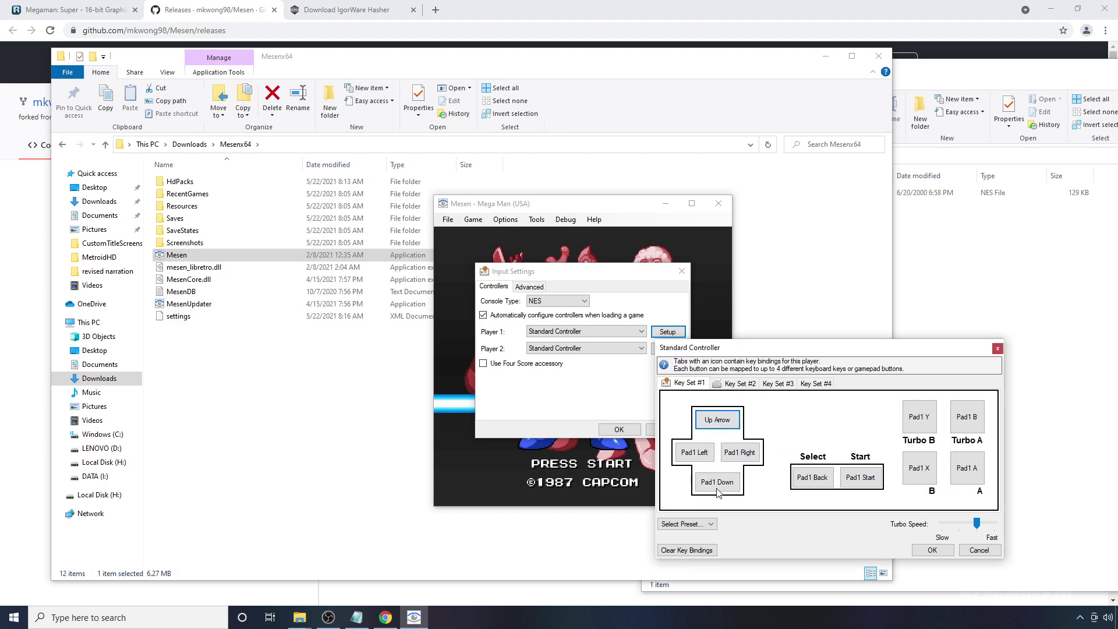
left_click(717, 482)
key("Down")
left_click(697, 454)
key("Left")
left_click(740, 452)
key("Right")
Step: Bind Select to 1, Start to 2, B to F and A to Space for player 1, and apply the input settings
left_click(816, 478)
key("1")
left_click(861, 478)
key("2")
left_click(920, 471)
key("f")
left_click(967, 469)
key("space")
left_click(932, 550)
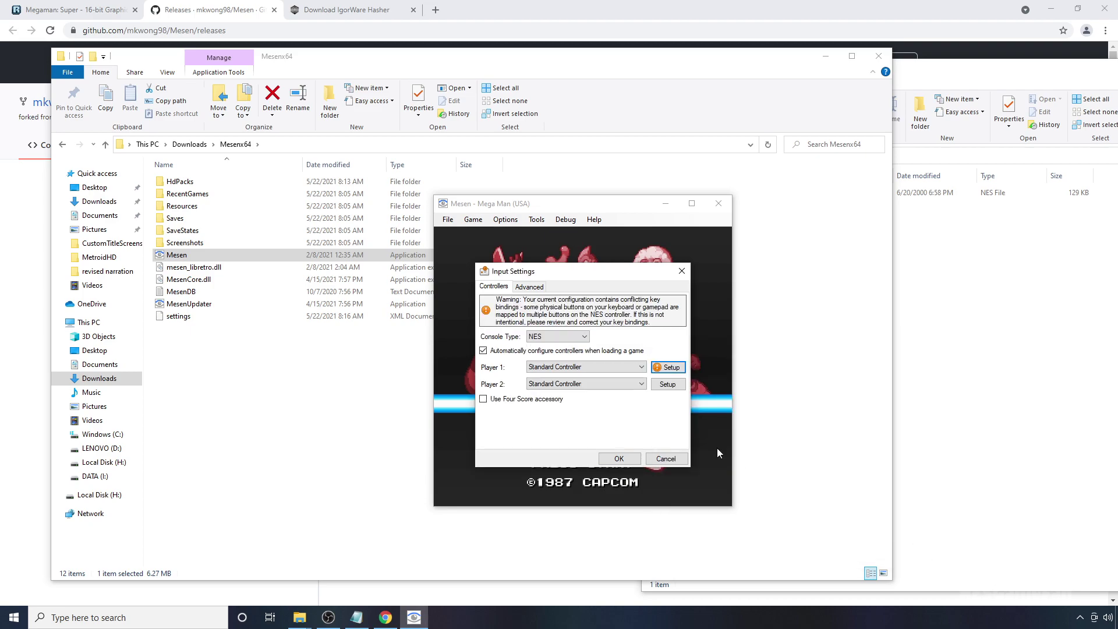
left_click(622, 461)
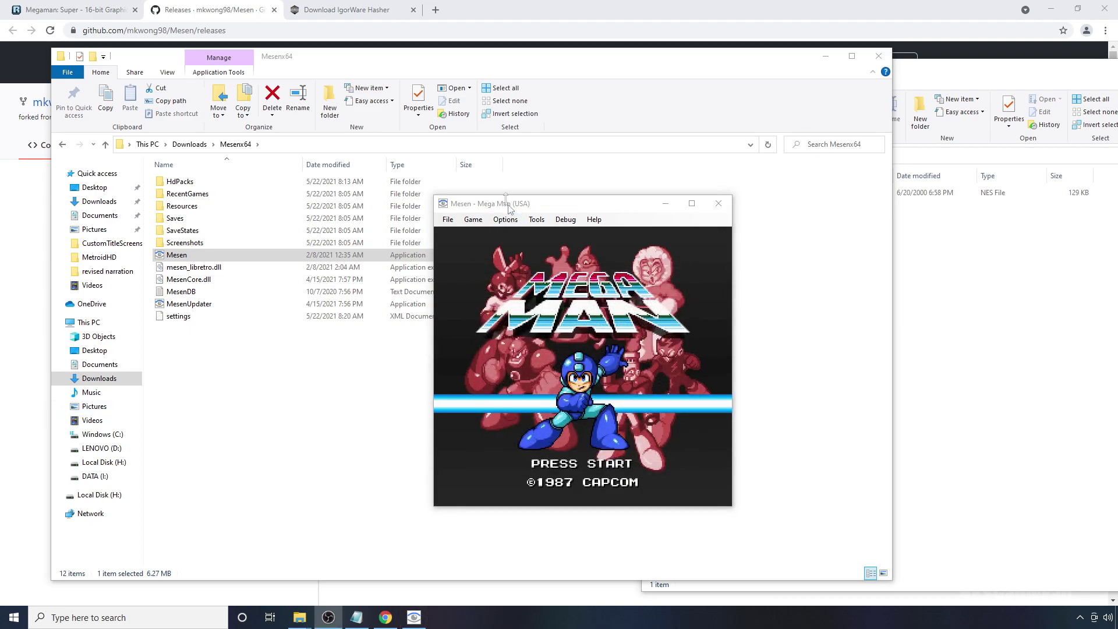
Step: Open Mesen's video options to check the Use HDNes HD packs setting
left_click(513, 221)
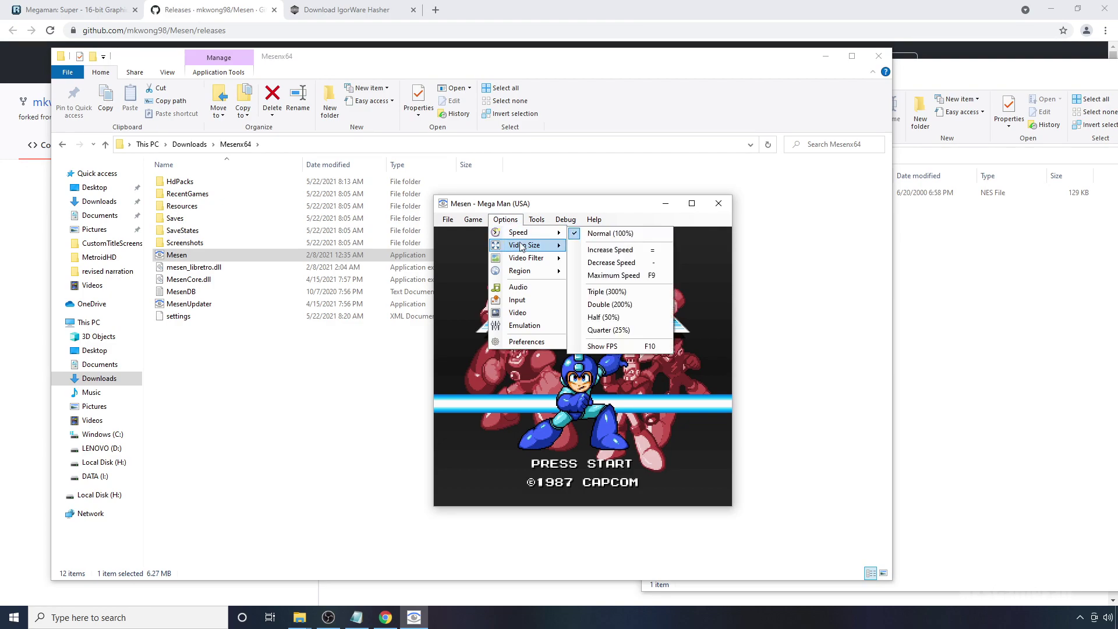
left_click(518, 312)
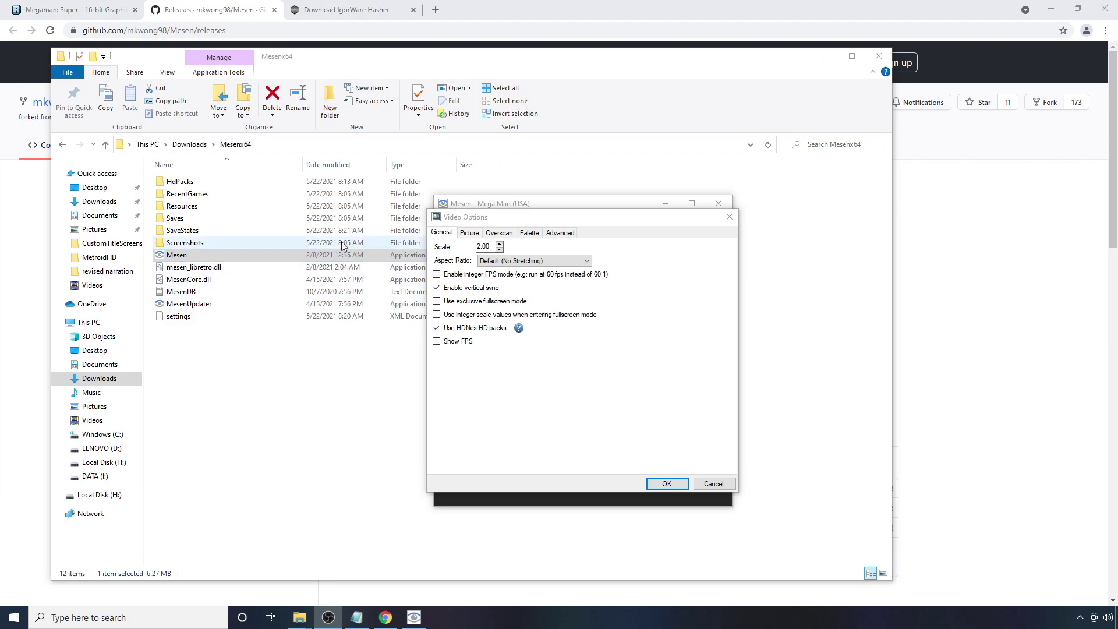
Step: Download IgorWare Hasher 64bit from its website in Chrome and extract igorware-hasher-x64.rar into its own folder in Downloads
left_click(350, 10)
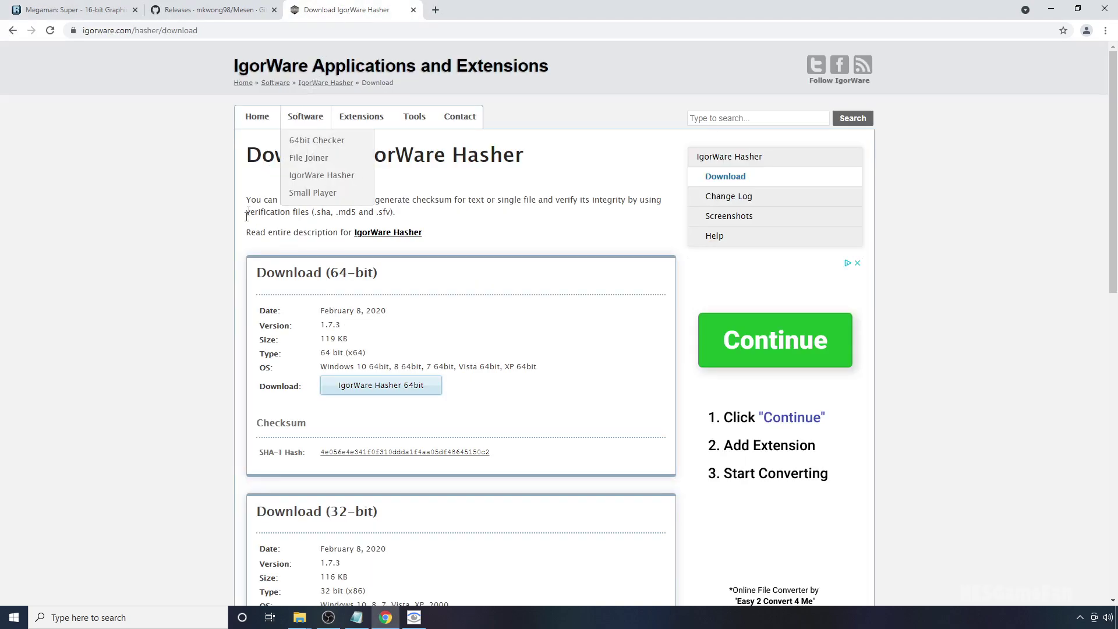
left_click(380, 386)
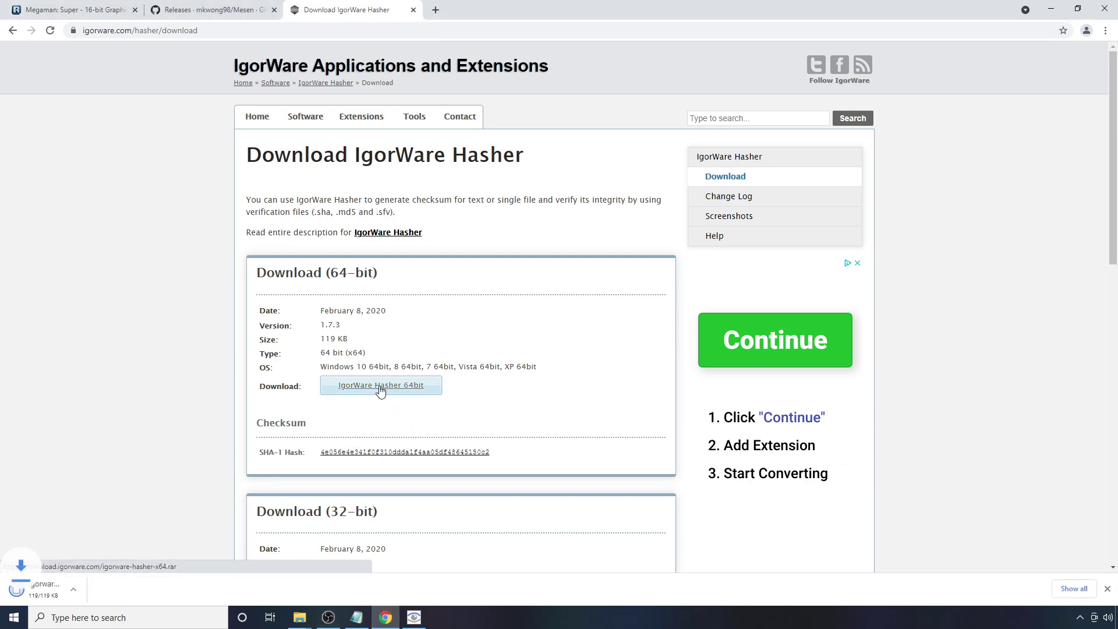
left_click(14, 619)
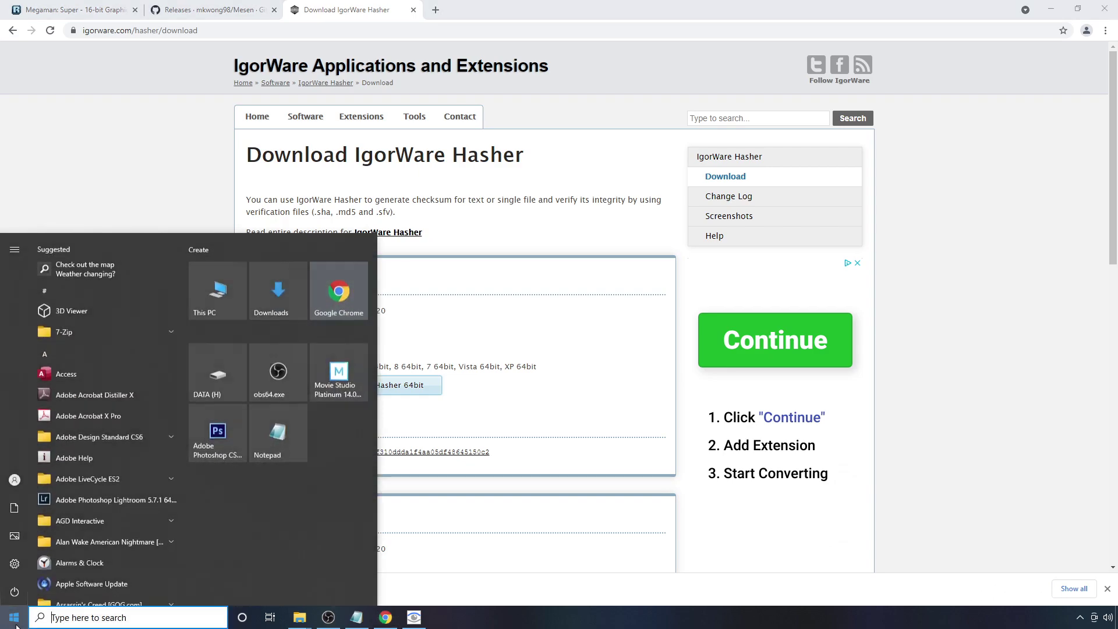
left_click(274, 302)
left_click(162, 191)
right_click(162, 191)
mouse_move(274, 241)
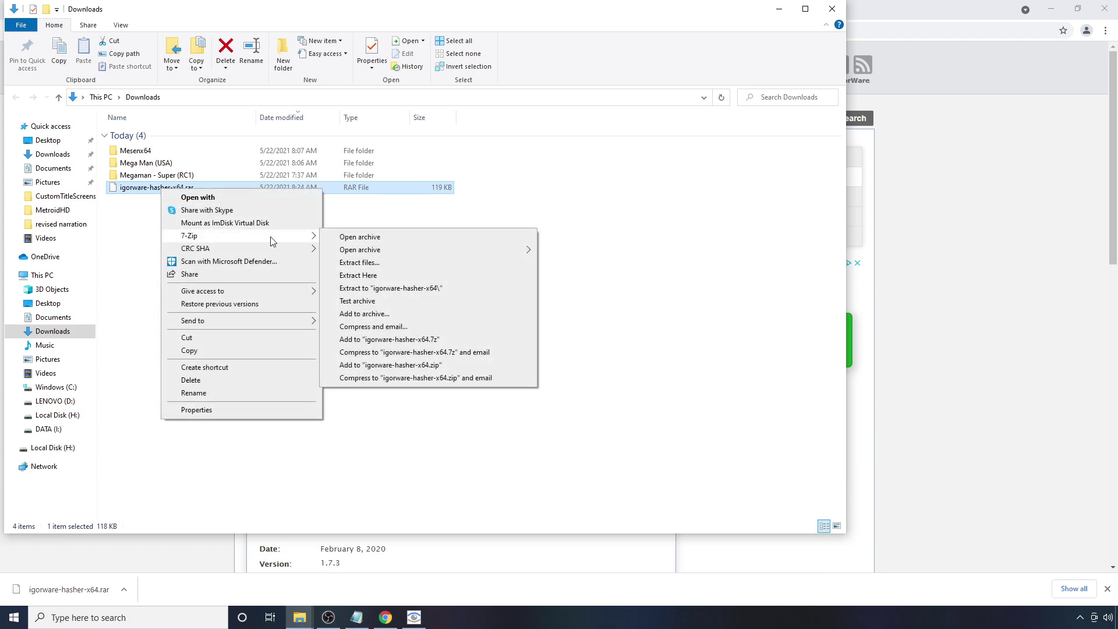
left_click(429, 288)
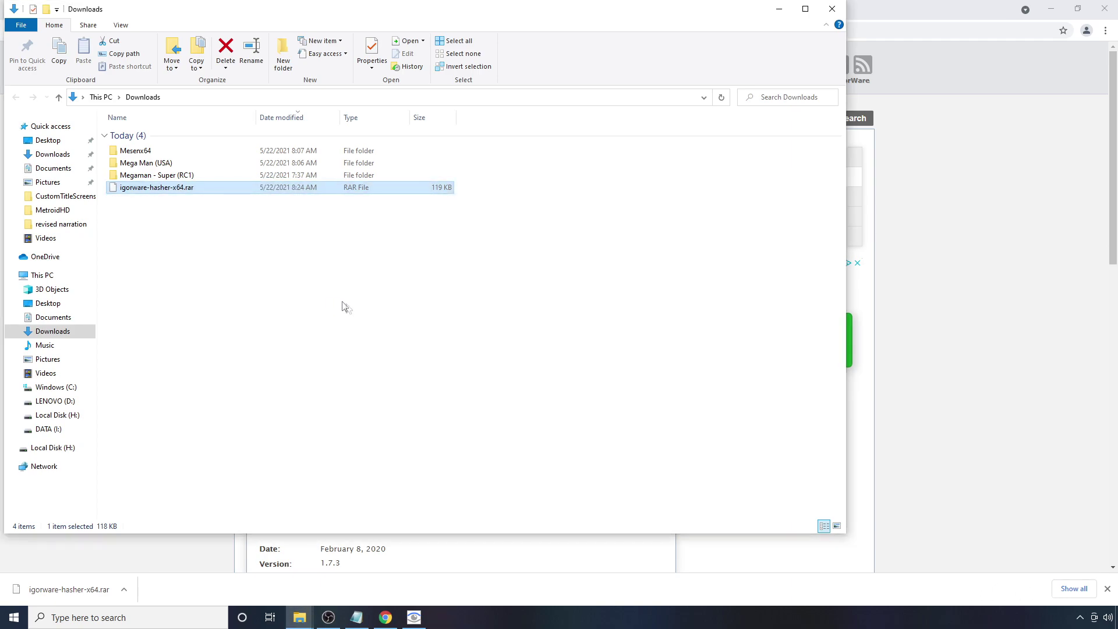
Step: Delete the igorware-hasher-x64.rar archive from Downloads
left_click(183, 250)
left_click(183, 187)
key("Delete")
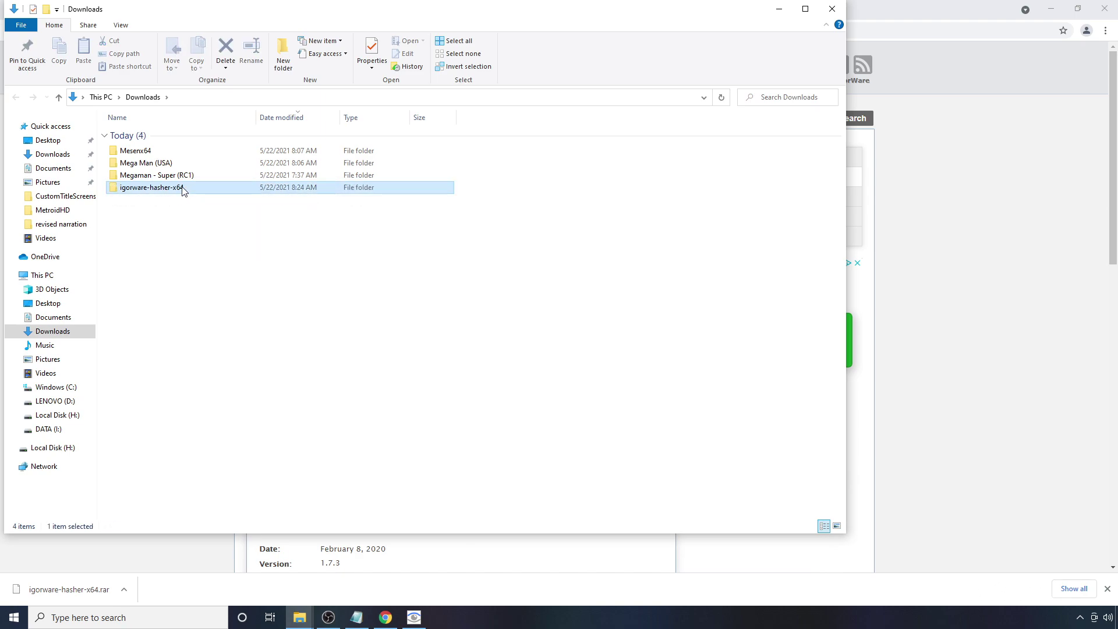
Step: Launch hasher from the igorware-hasher-x64 folder and calculate the hashes of Mega Man (USA).nes from Downloads
double_click(183, 188)
double_click(138, 136)
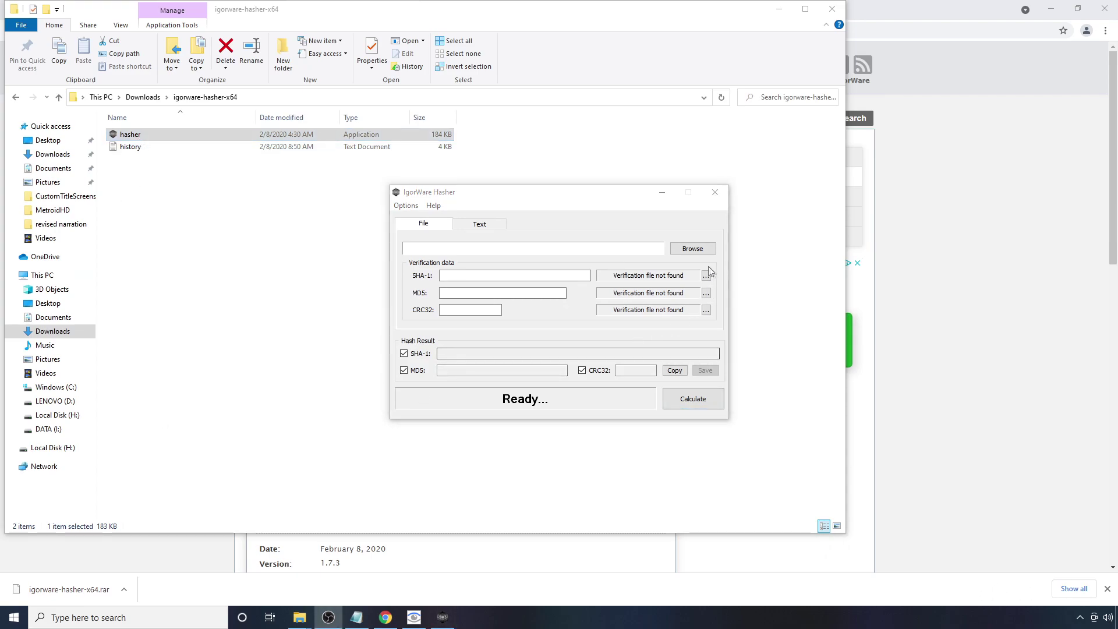
left_click(693, 250)
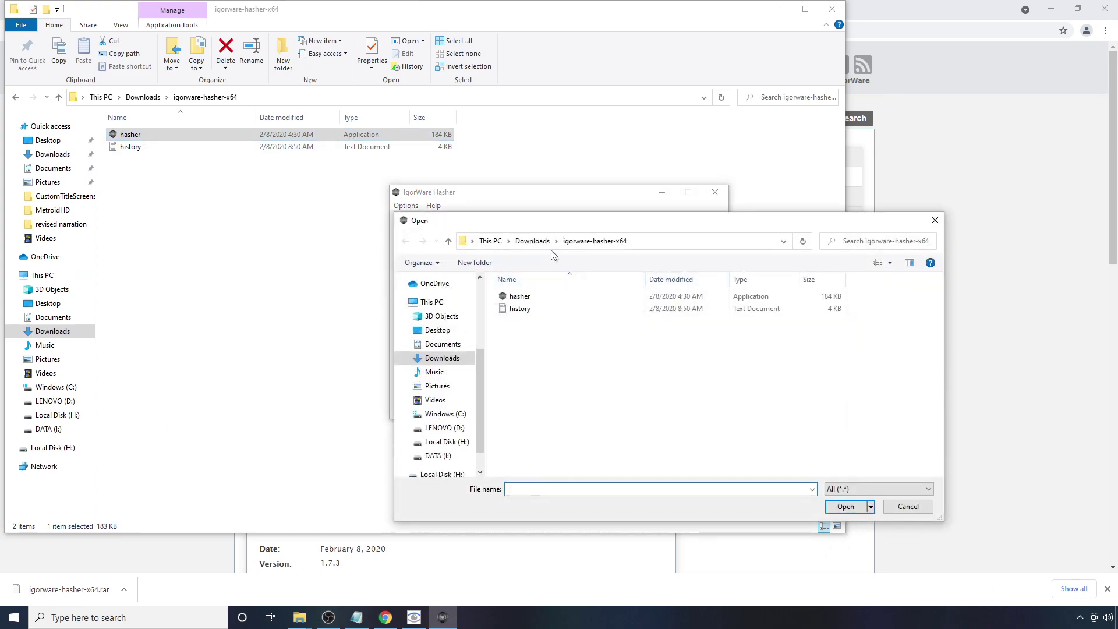
left_click(527, 242)
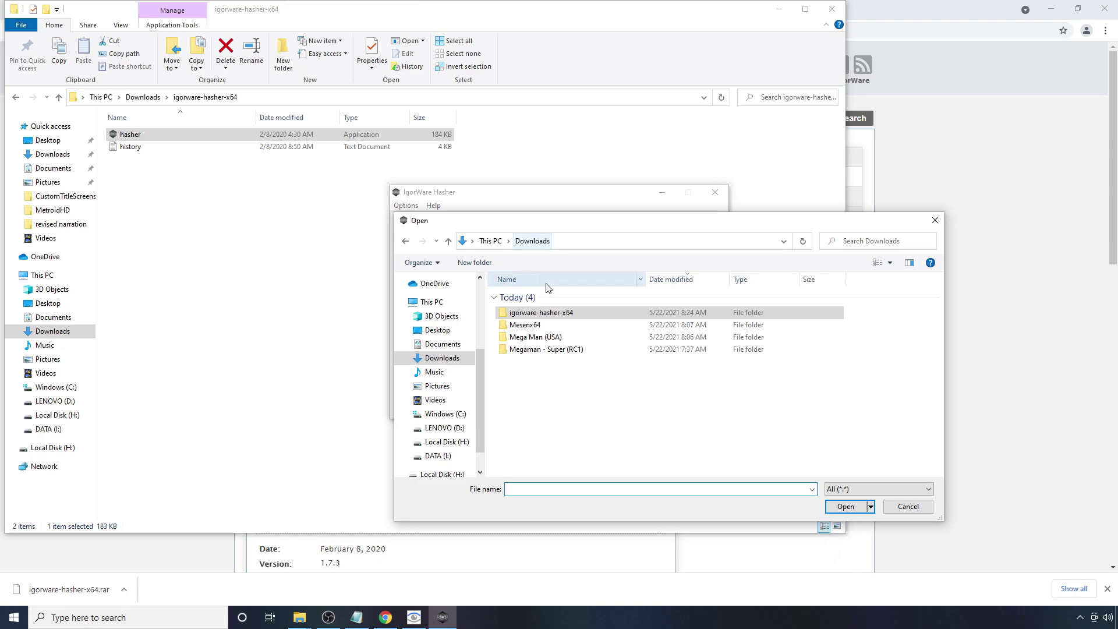
double_click(562, 343)
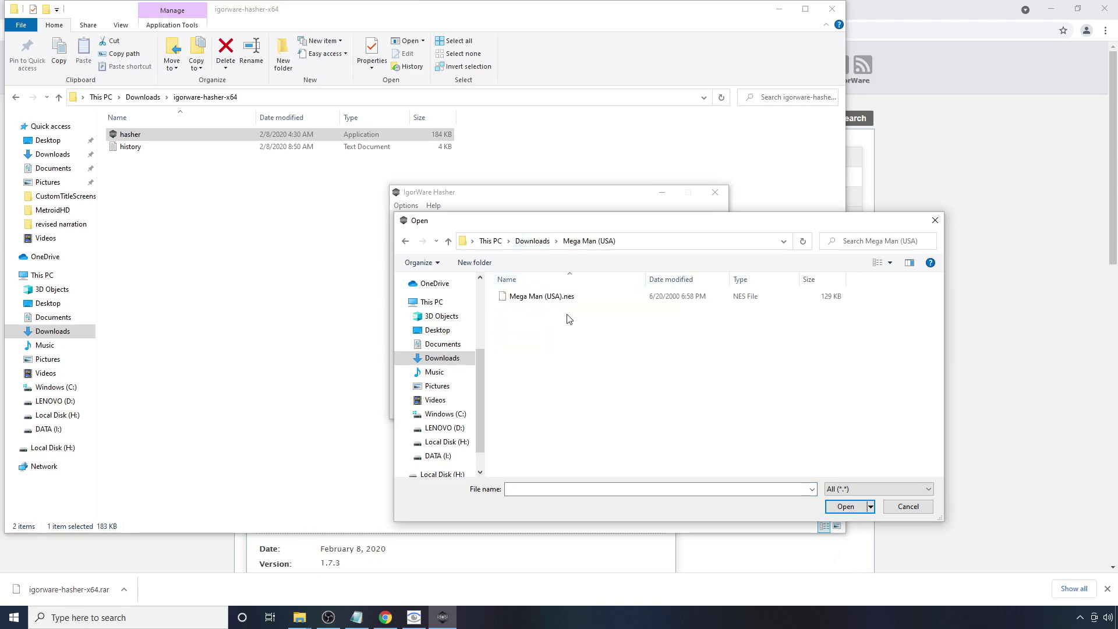
double_click(549, 296)
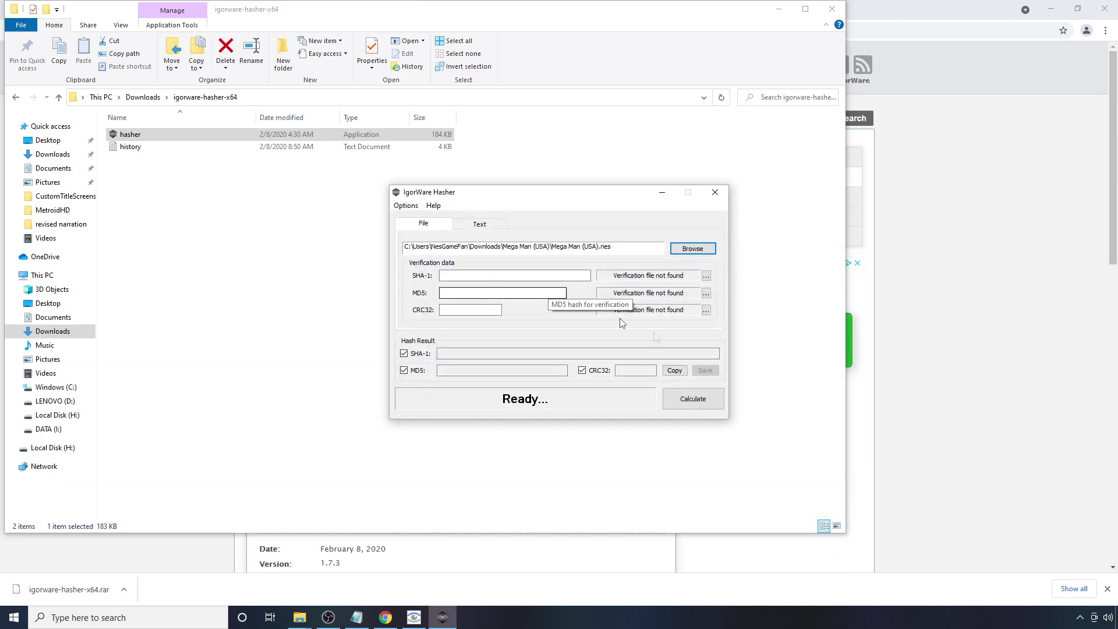
left_click(701, 403)
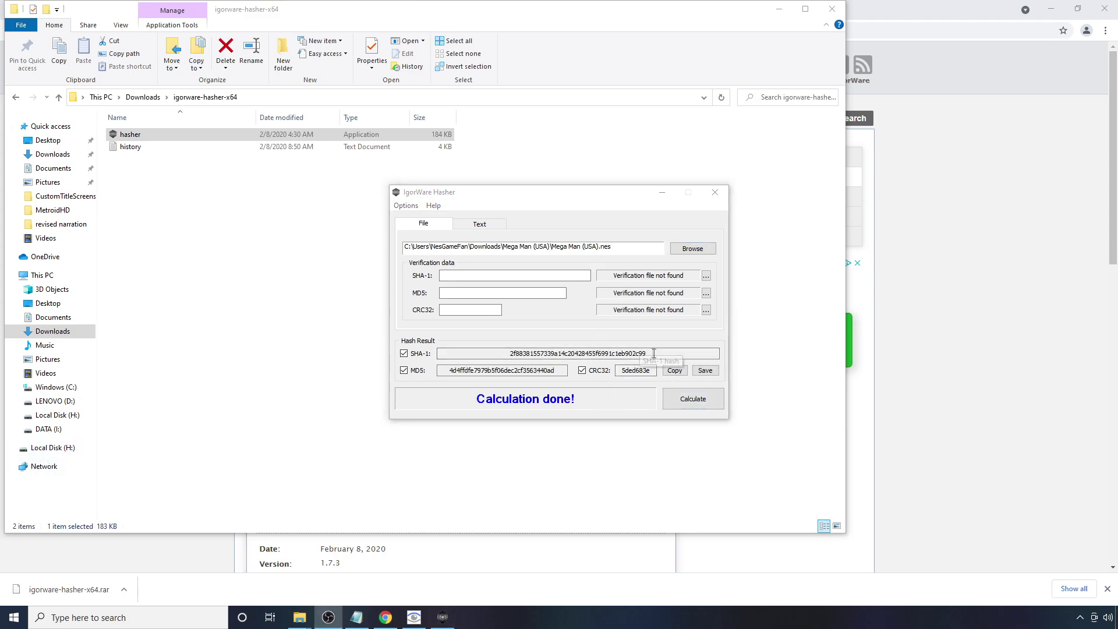
Step: Copy the calculated SHA-1 hash and open the hires file from the Mega Man (USA) folder in HdPacks
left_click_drag(648, 354, 509, 358)
key("ctrl+c")
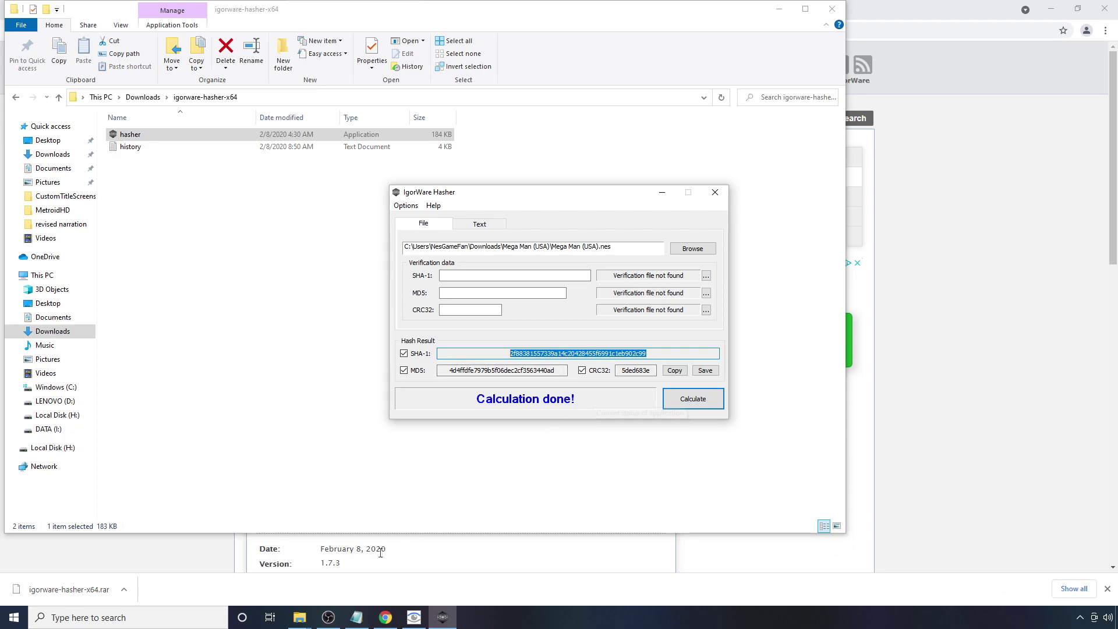
left_click(295, 622)
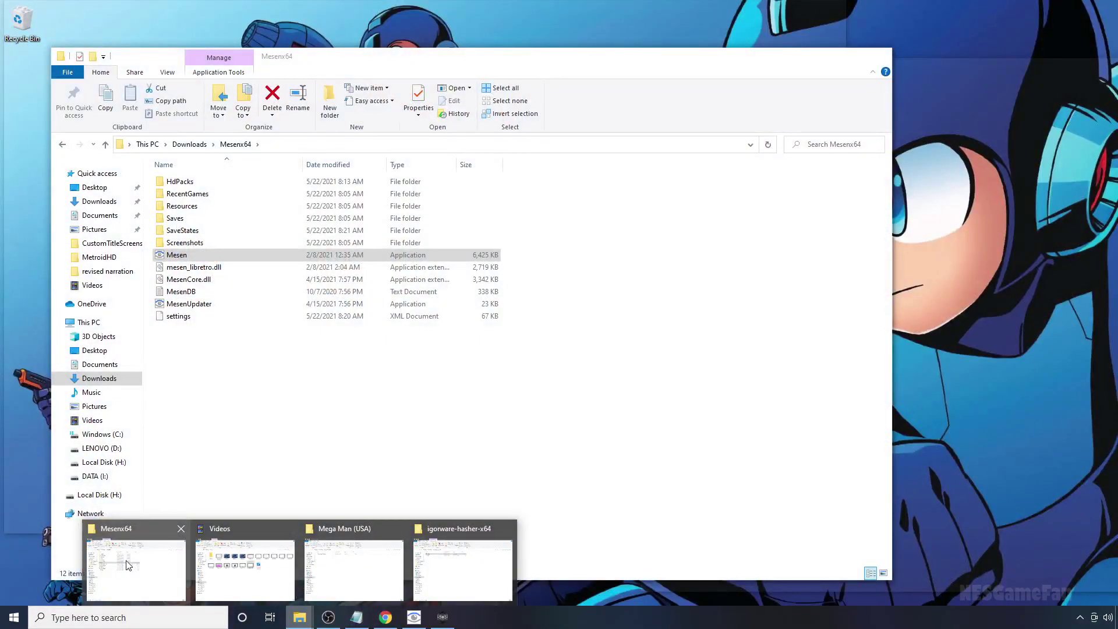
left_click(136, 570)
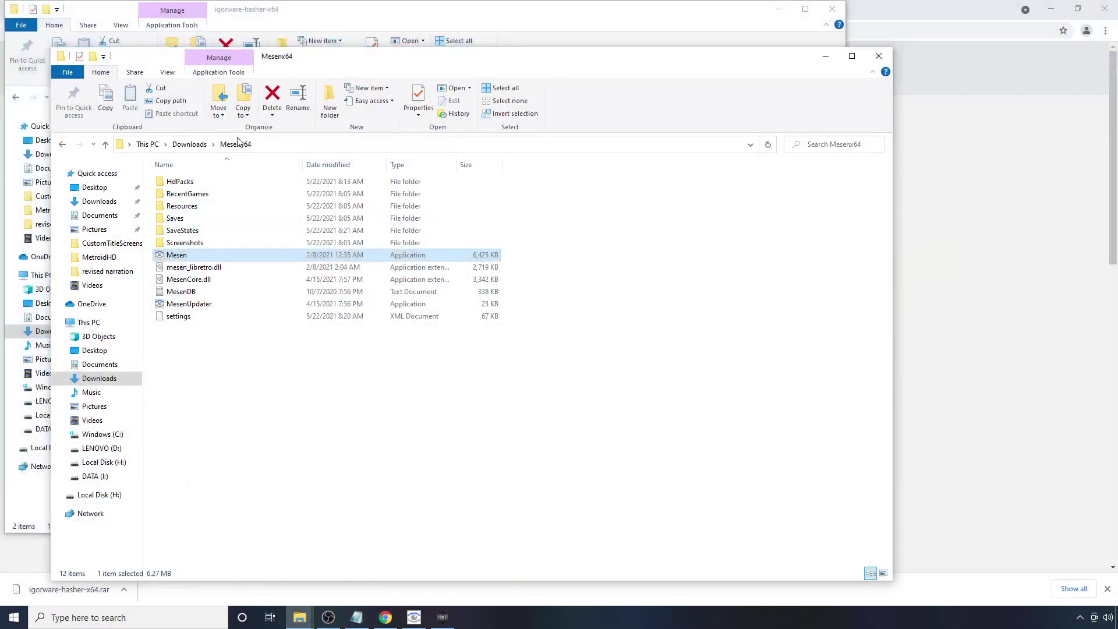
double_click(197, 182)
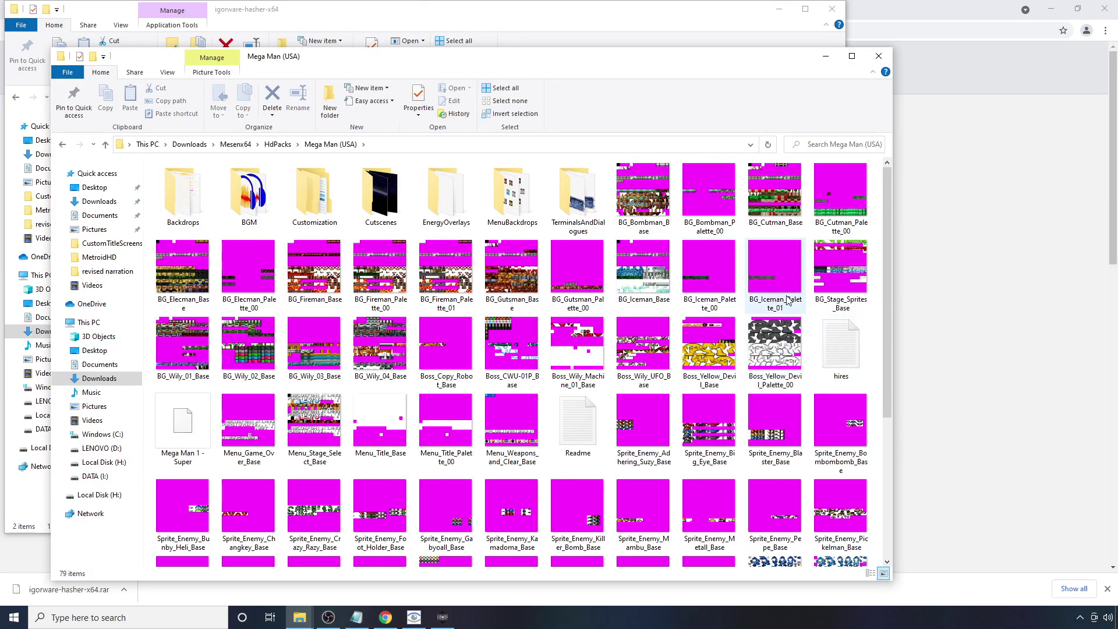
double_click(828, 341)
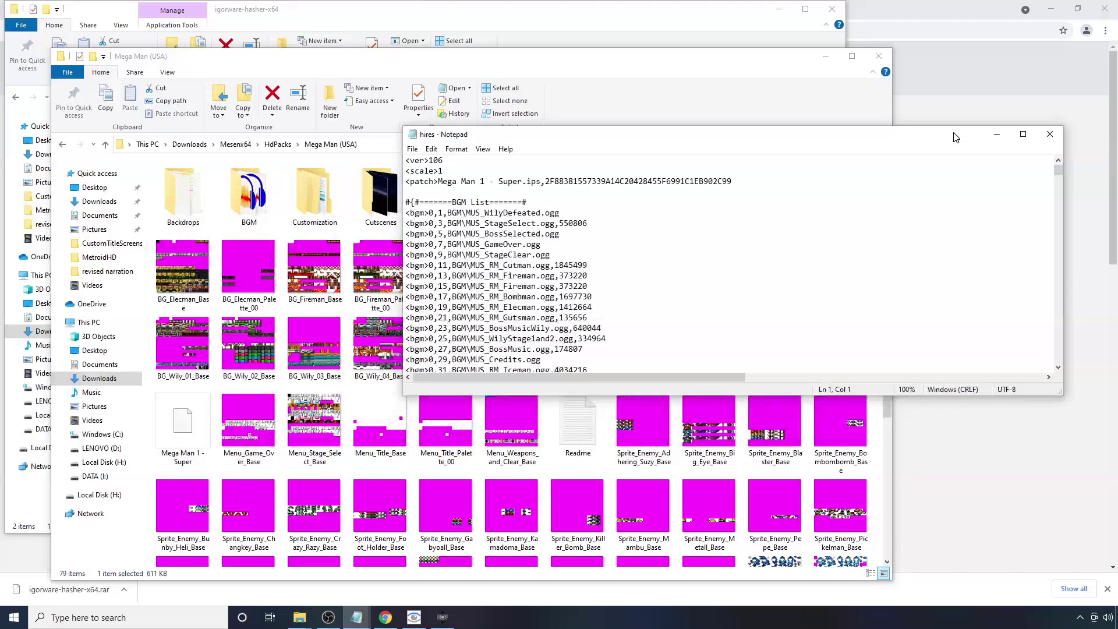
left_click_drag(951, 138, 796, 99)
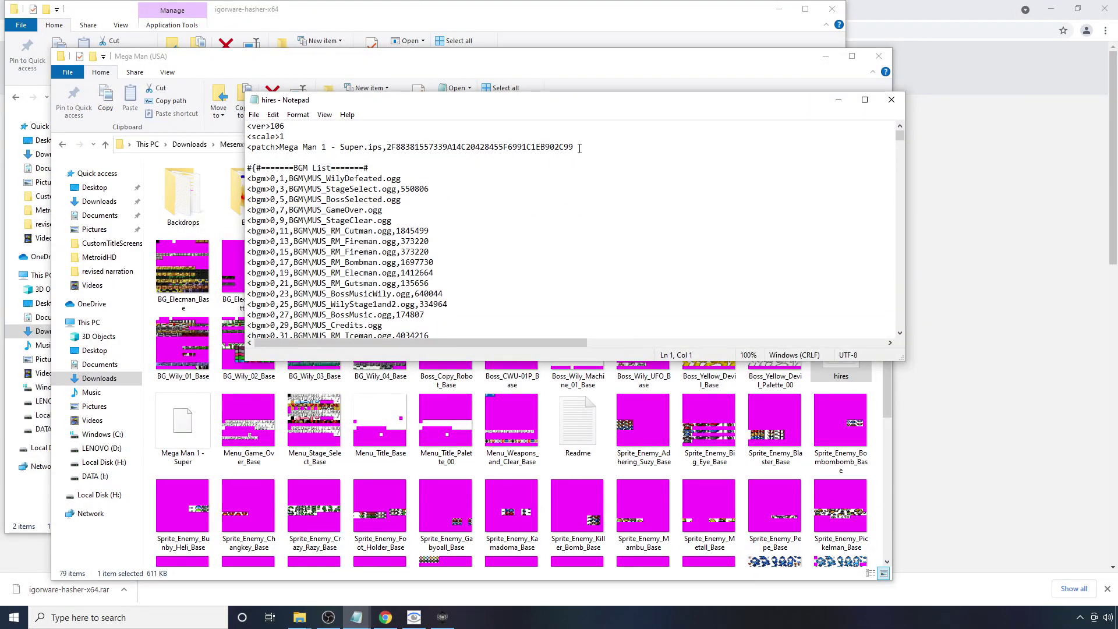
Step: Replace the hash after Mega Man 1 - Super.ips on the patch line with the copied SHA-1 hash and save the hires file
left_click_drag(580, 148, 393, 145)
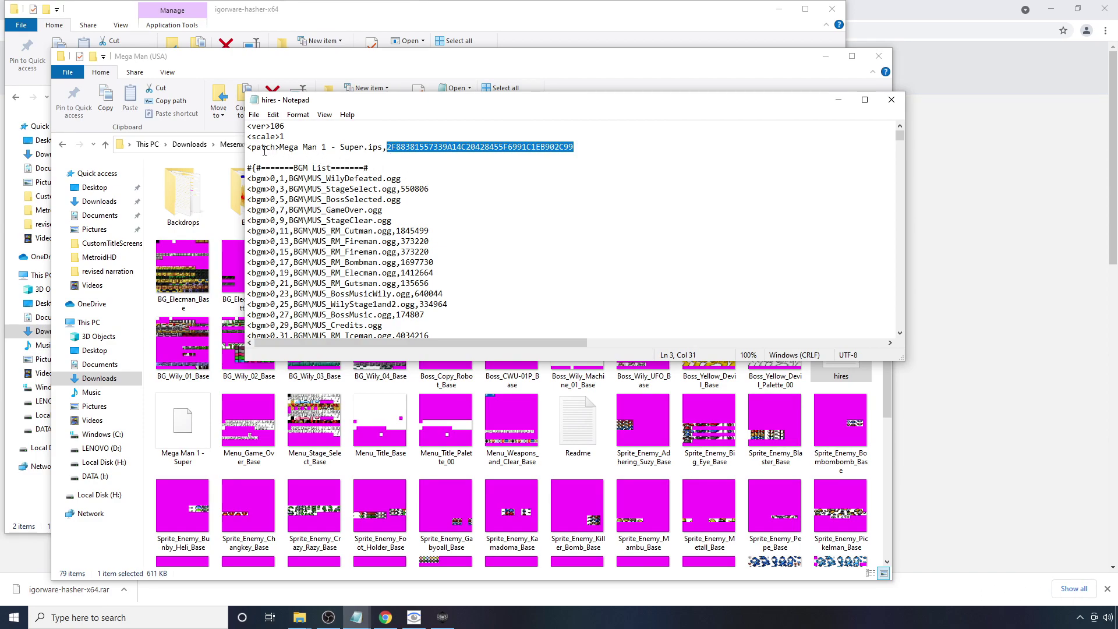
key("BackSpace")
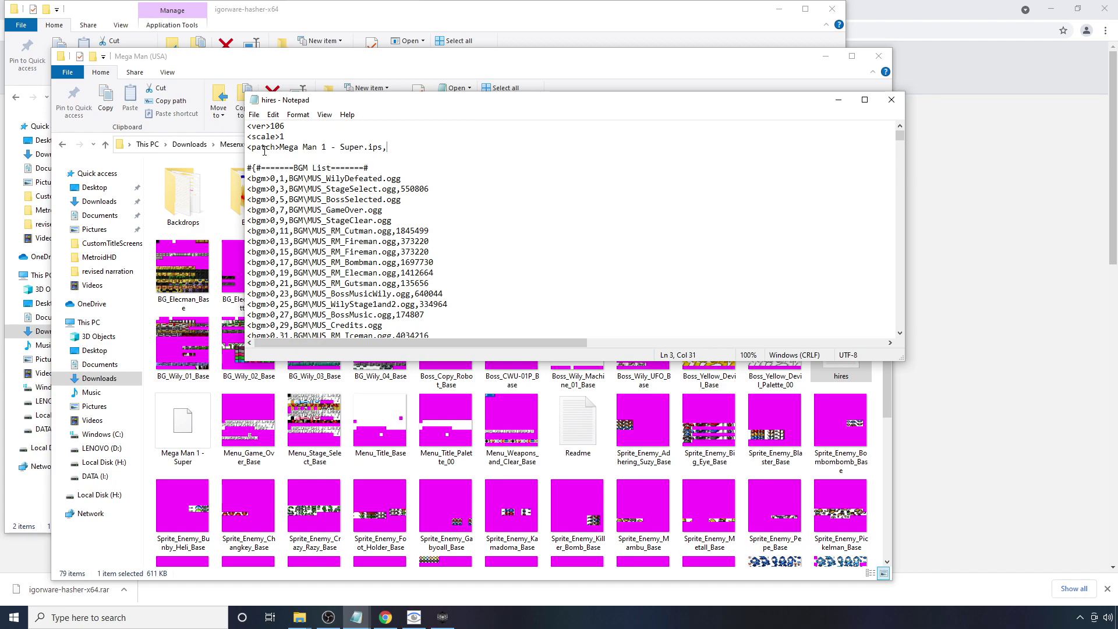
key("ctrl+v")
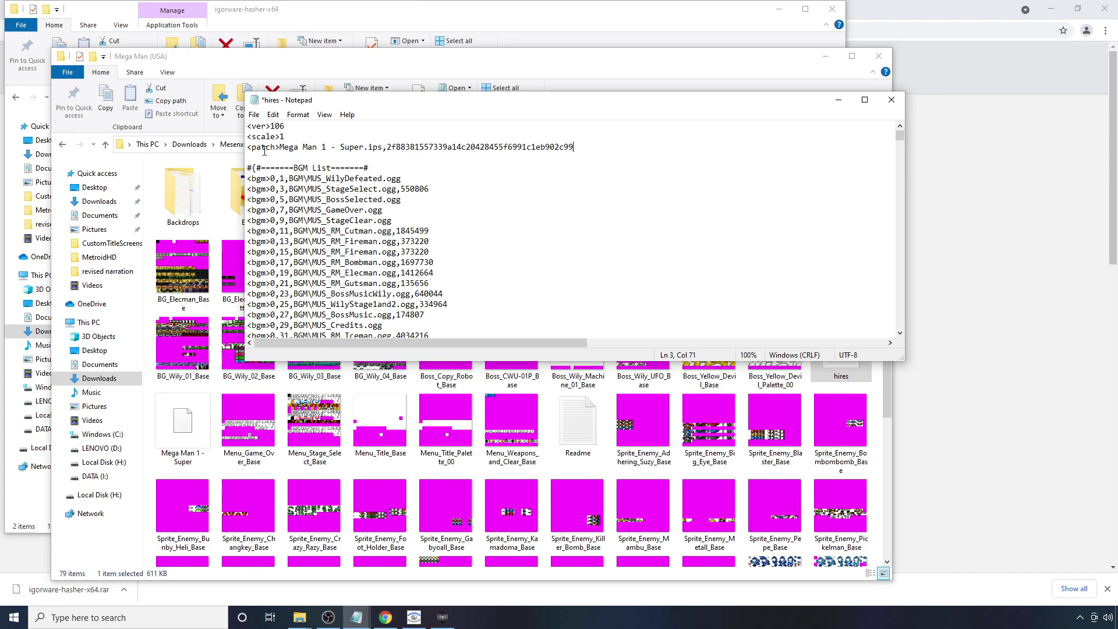
left_click(254, 115)
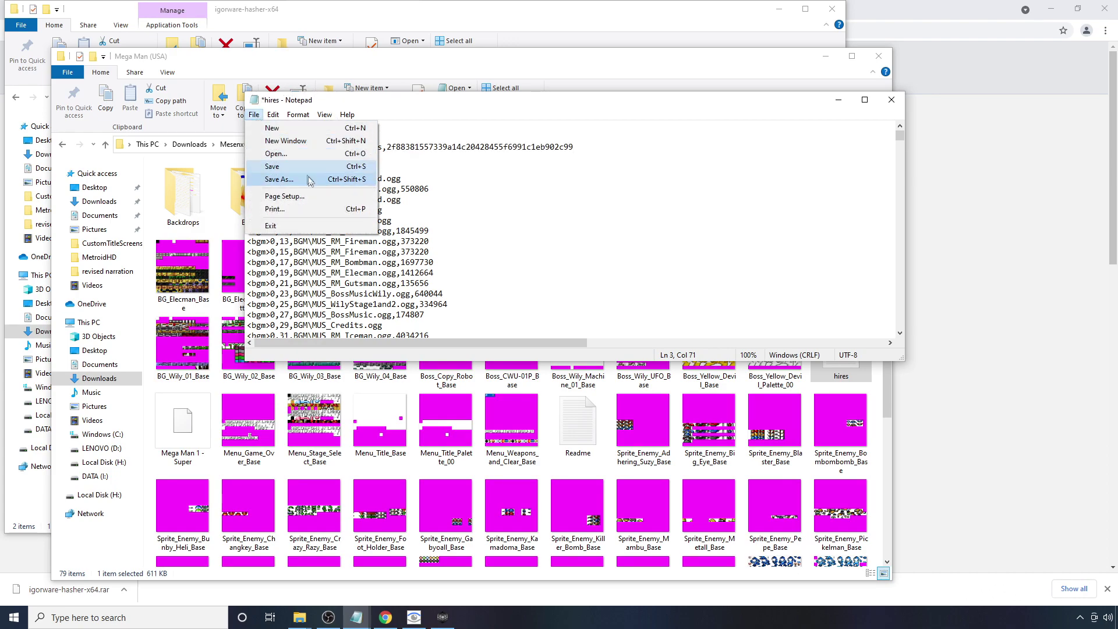
left_click(307, 169)
Step: Close the hires file in Notepad and return to the Mesenx64 folder in File Explorer
left_click(232, 144)
left_click(256, 116)
left_click(289, 228)
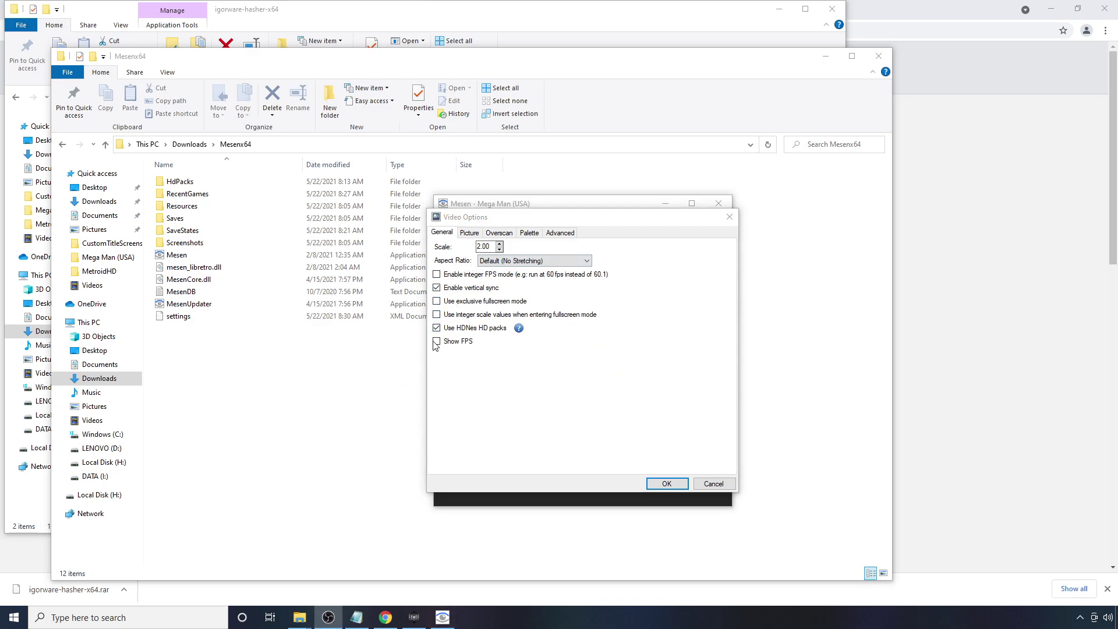
Step: Enable integer scale values when entering fullscreen mode in Mesen's video options, apply the change and close Mesen
left_click(438, 317)
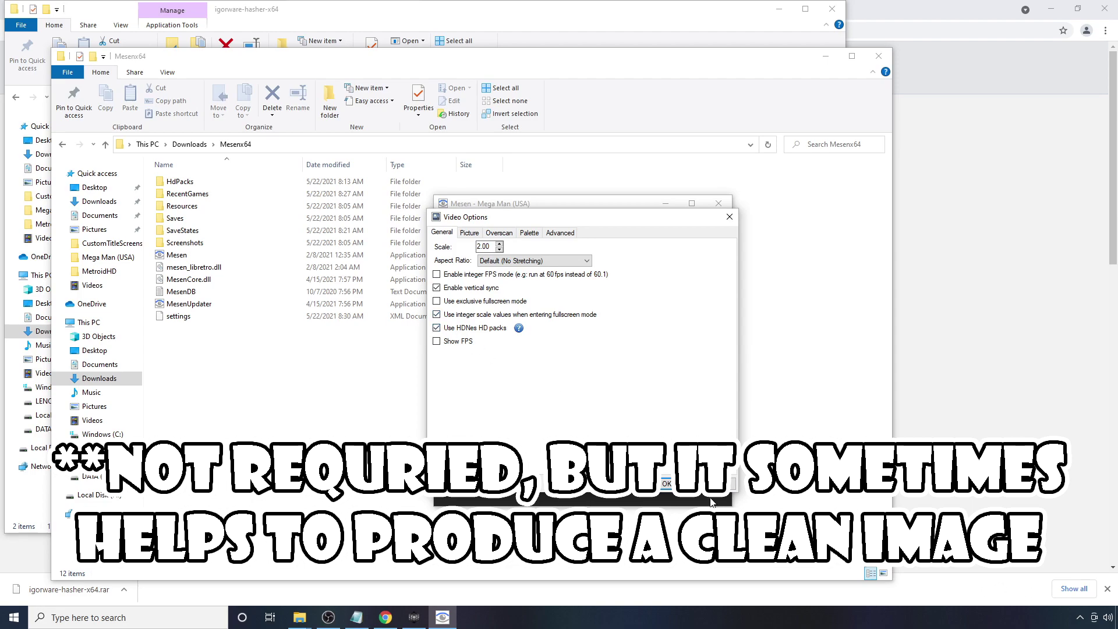
left_click(666, 483)
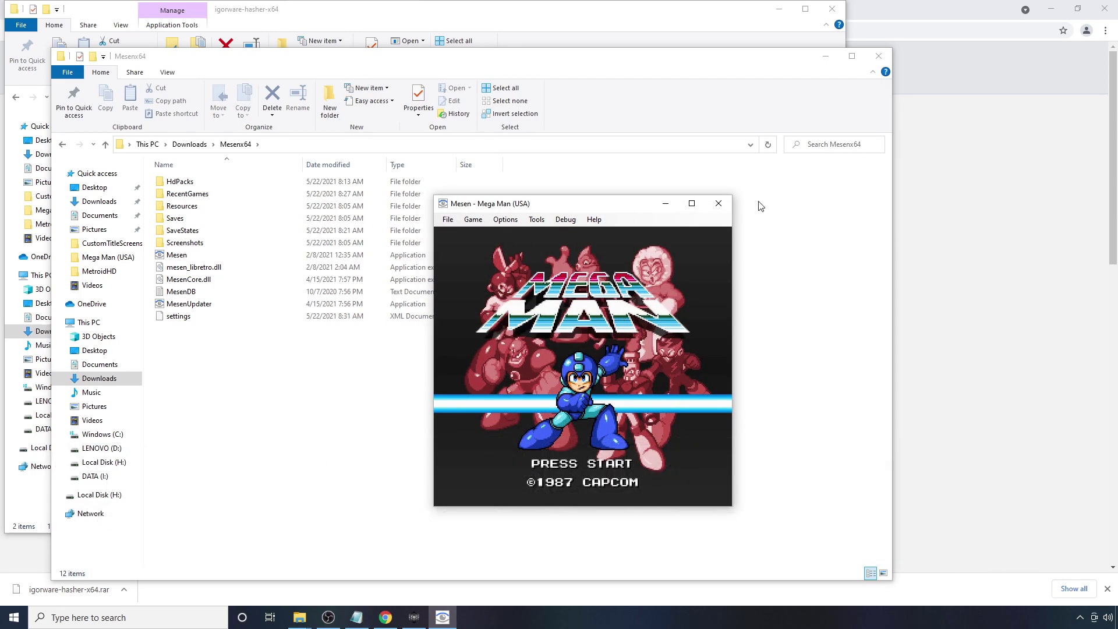
left_click(725, 204)
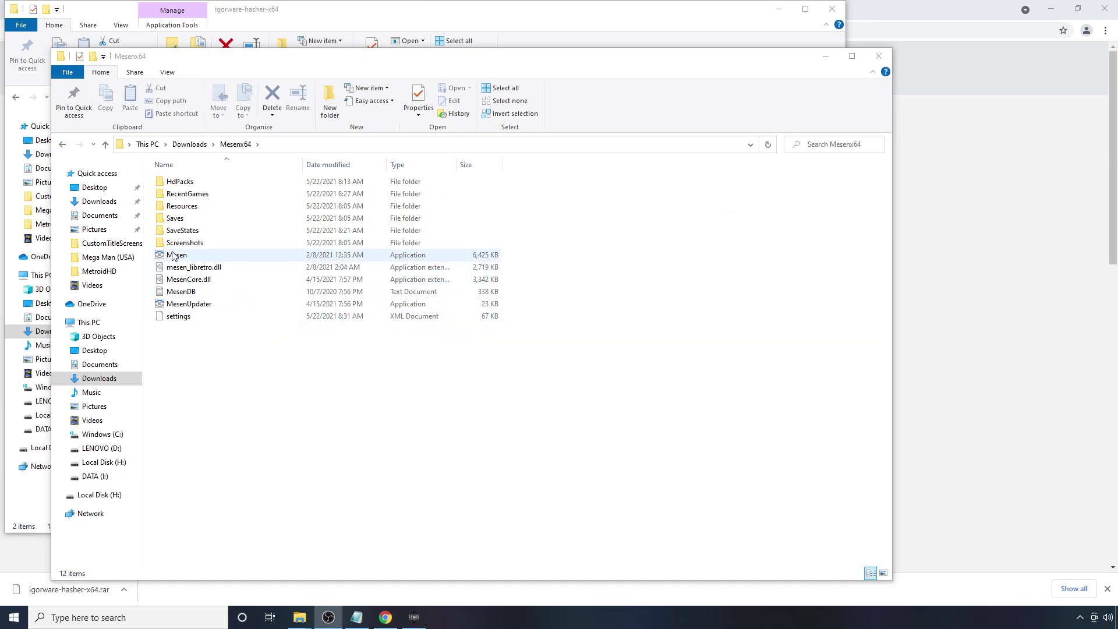
Step: Launch Mesen from the Mesenx64 folder and open the Mega Man (USA).nes ROM
double_click(178, 257)
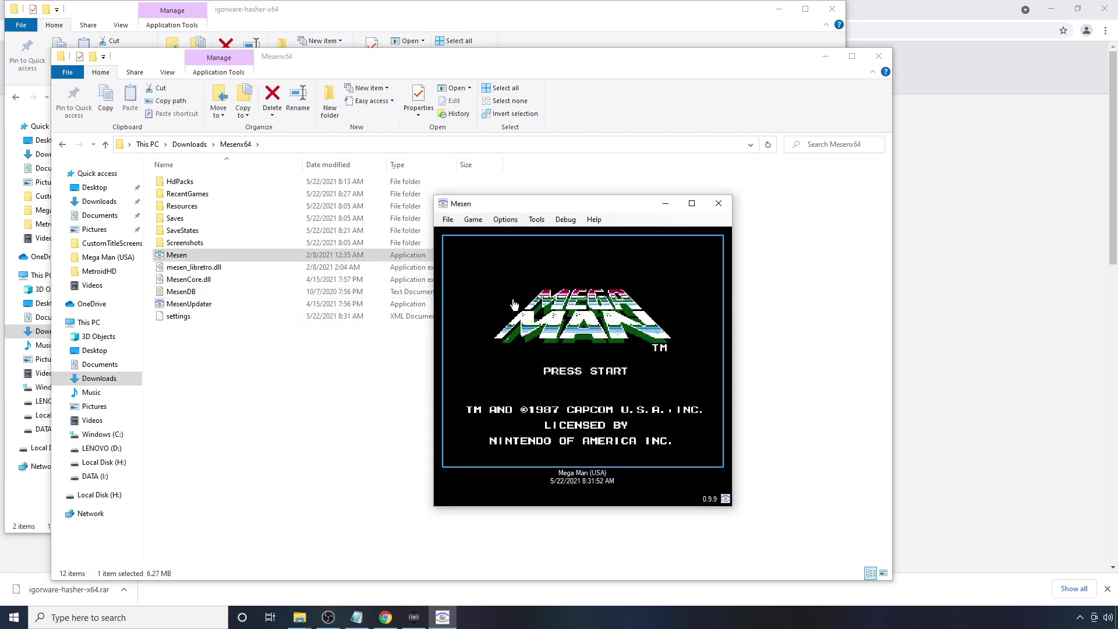
left_click(448, 219)
left_click(463, 233)
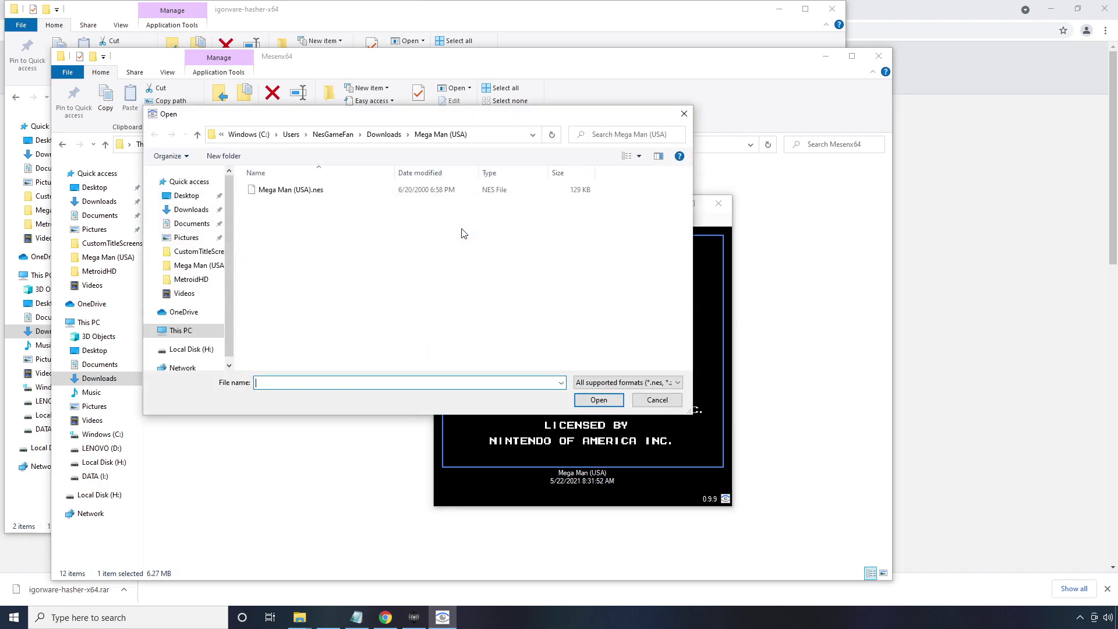
double_click(291, 191)
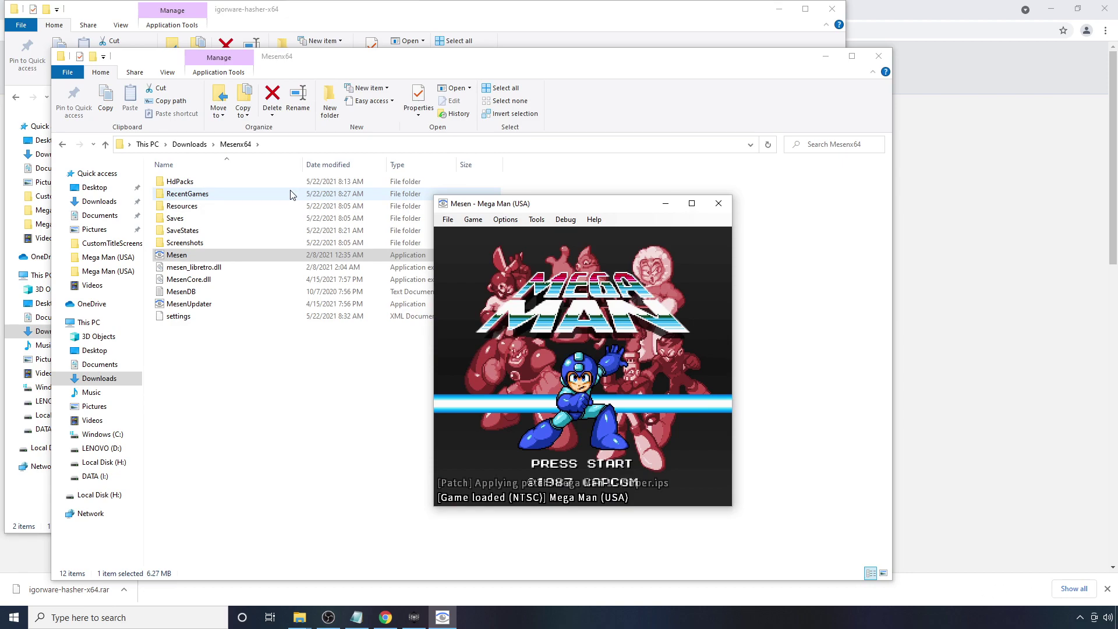
key("w")
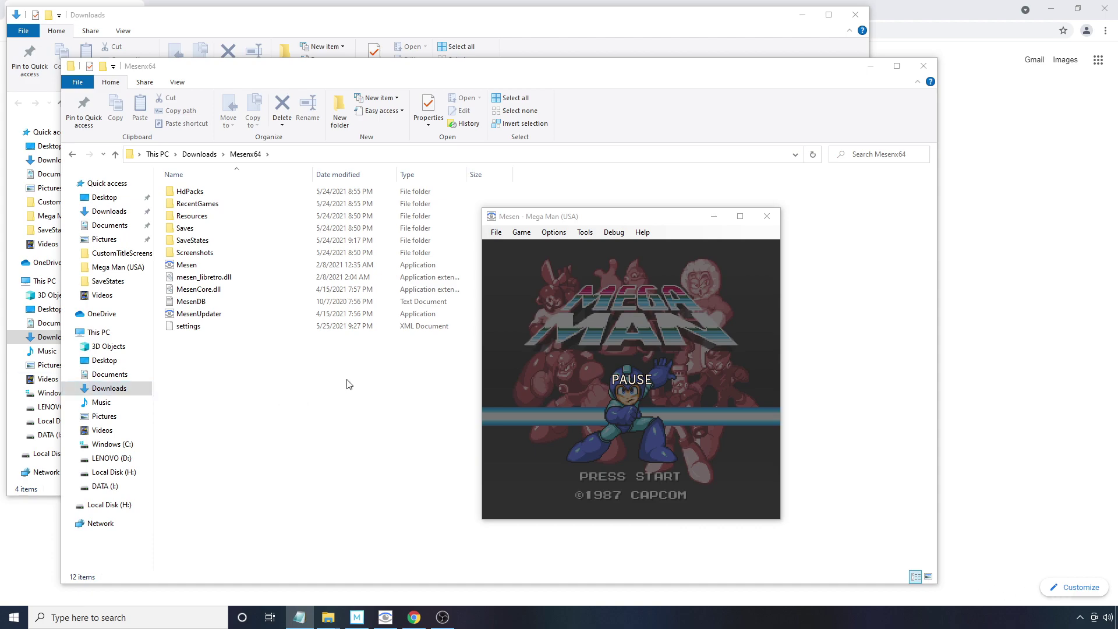
Step: Set the additional scanlines before NMI to 262 in the emulation overclocking settings and apply the change
left_click(554, 233)
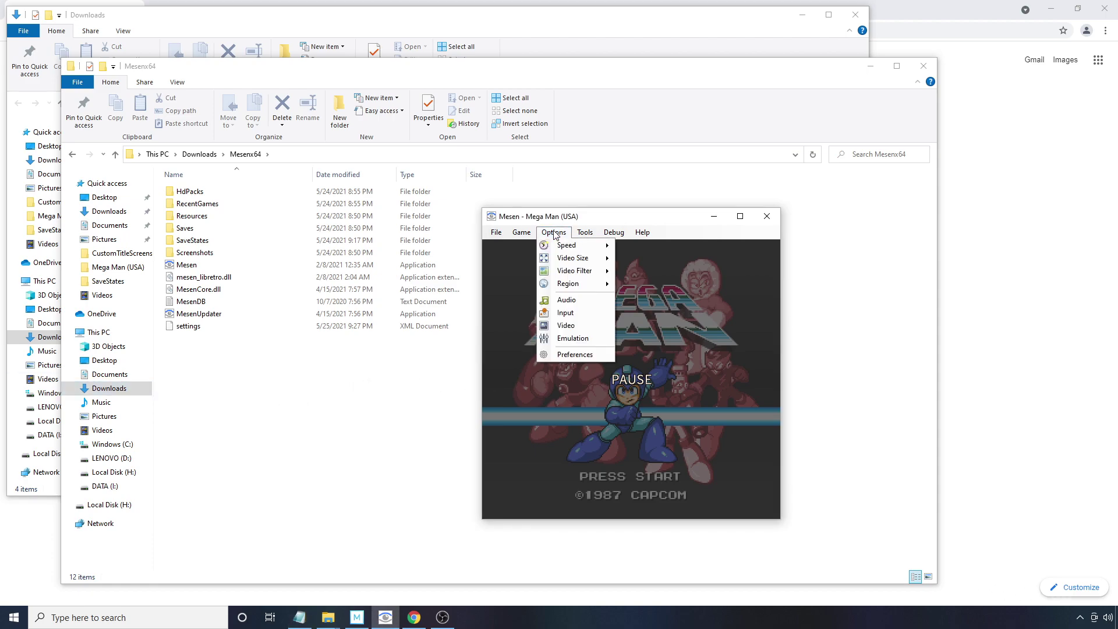
left_click(571, 338)
left_click(570, 252)
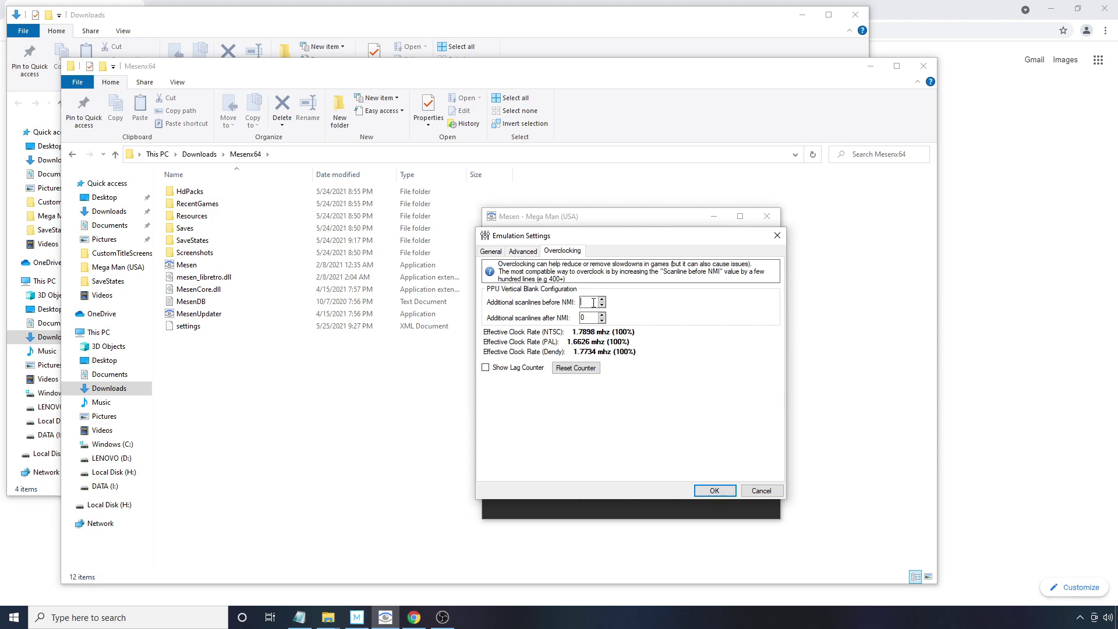
type("262")
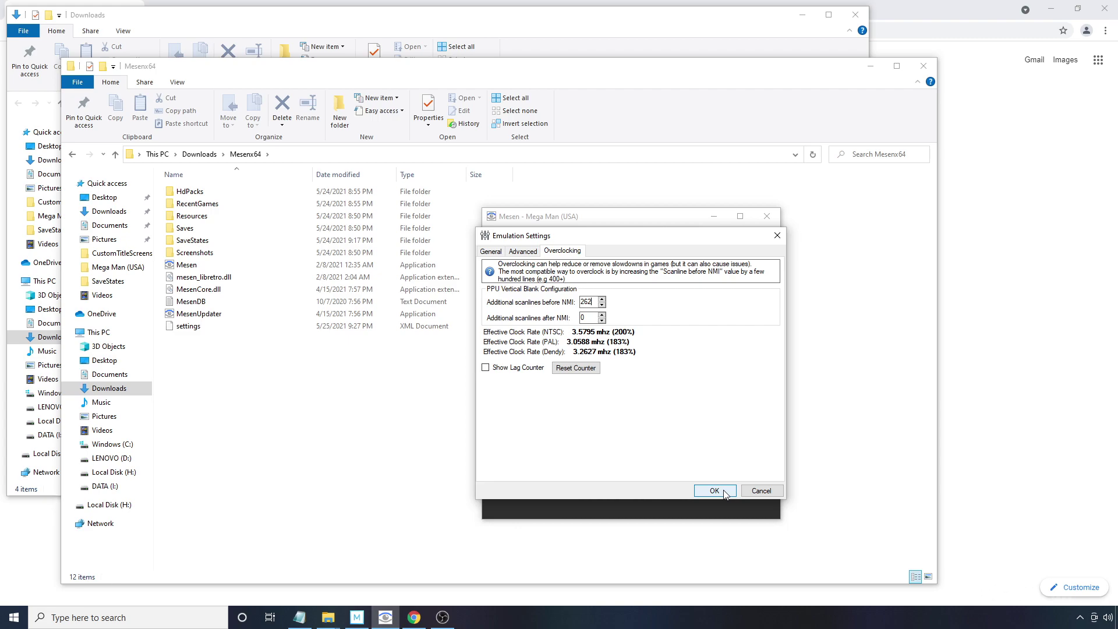
left_click(725, 493)
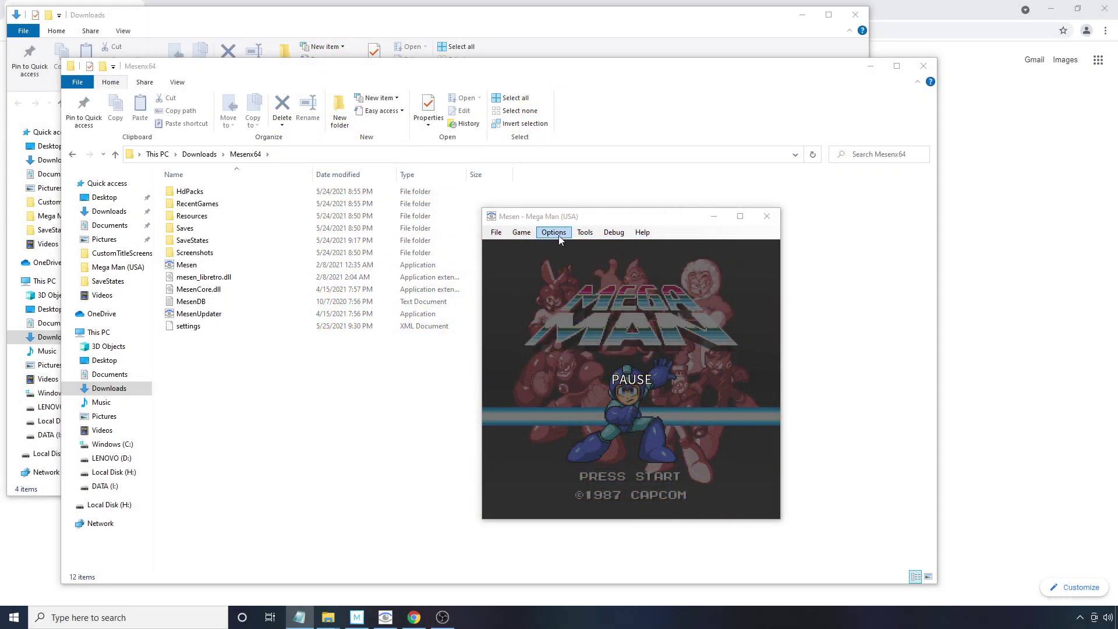
Step: Enable Remove sprite limit in Mesen's advanced video options and apply the change
left_click(558, 236)
left_click(586, 333)
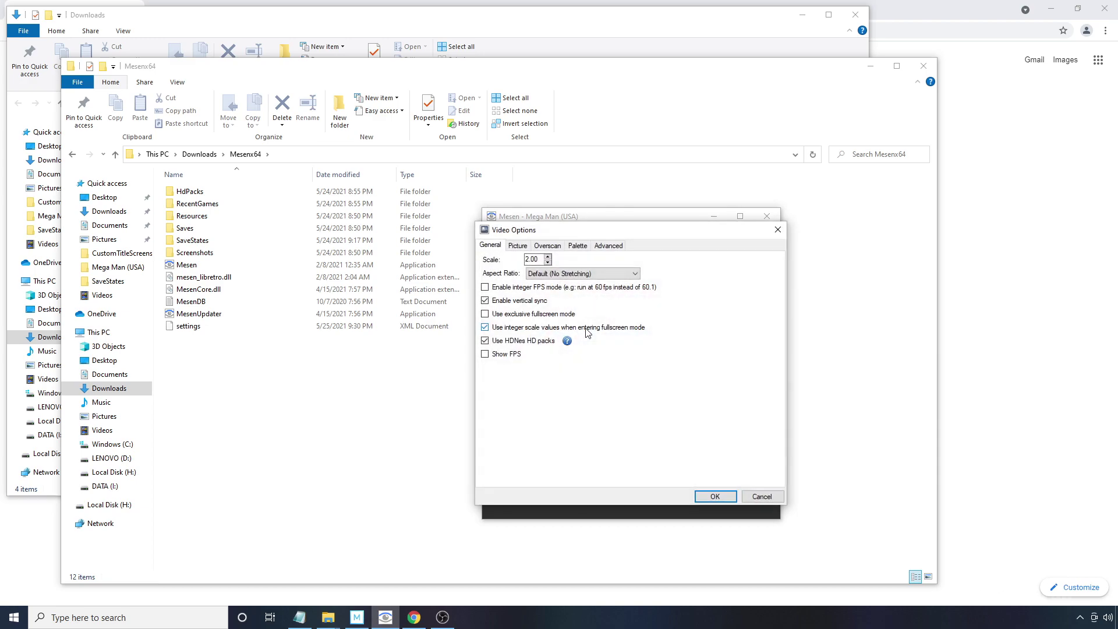
left_click(608, 246)
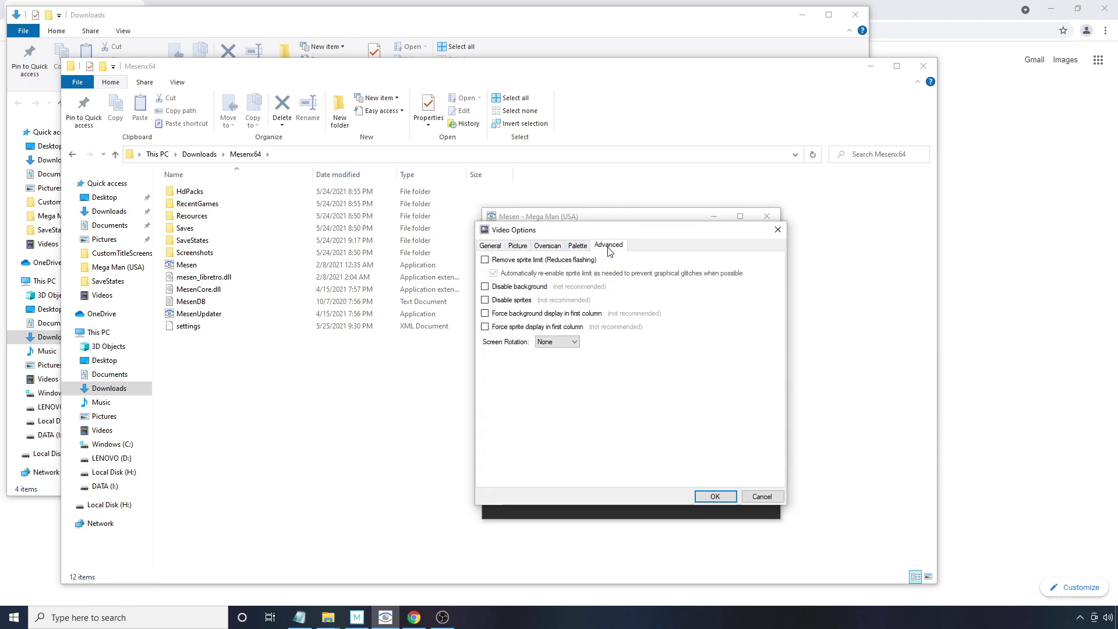
left_click(486, 259)
left_click(723, 497)
key("alt+Tab")
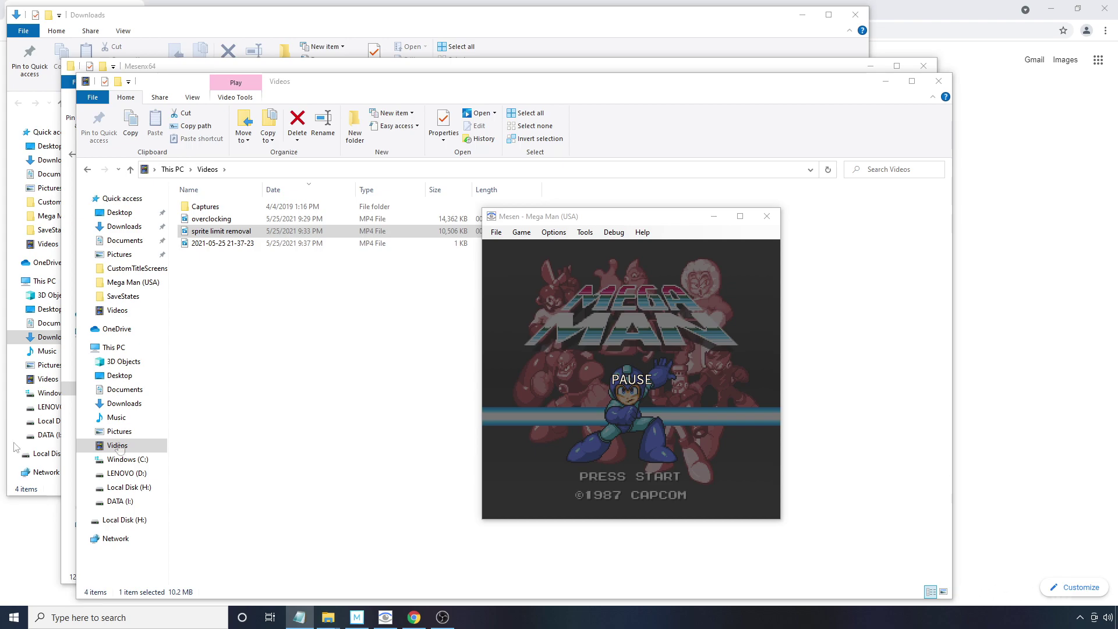
Step: Set Mesen's global overscan to 16 at the top and bottom and 8 at the left and right, and apply it
left_click(555, 233)
left_click(575, 322)
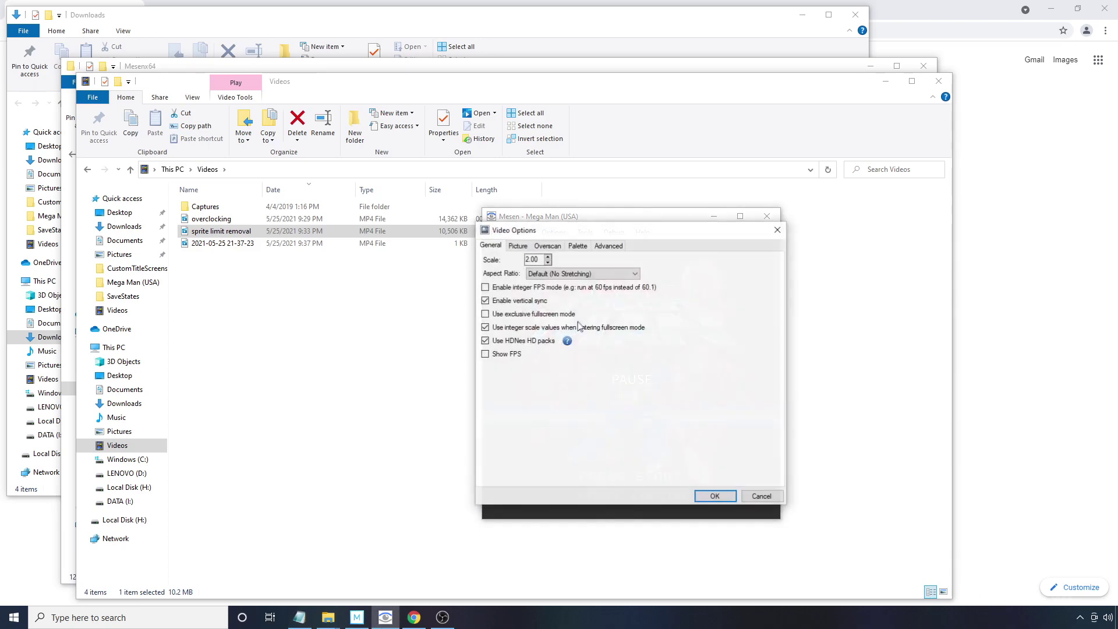
left_click(550, 247)
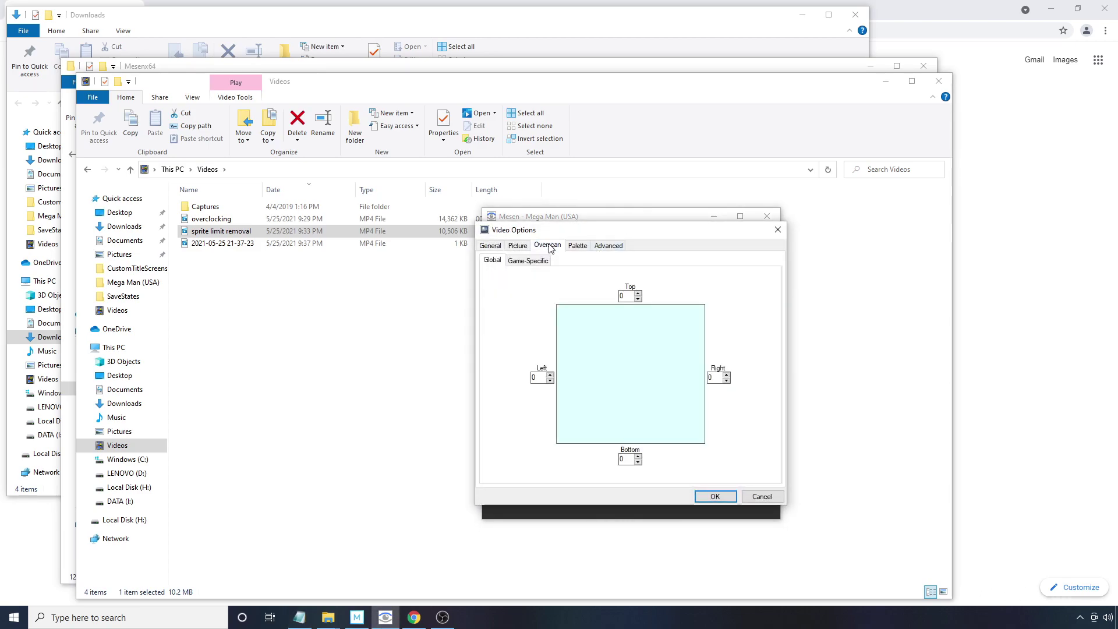
double_click(632, 296)
type("16")
double_click(711, 378)
type("8")
double_click(622, 459)
type("16")
key("Tab")
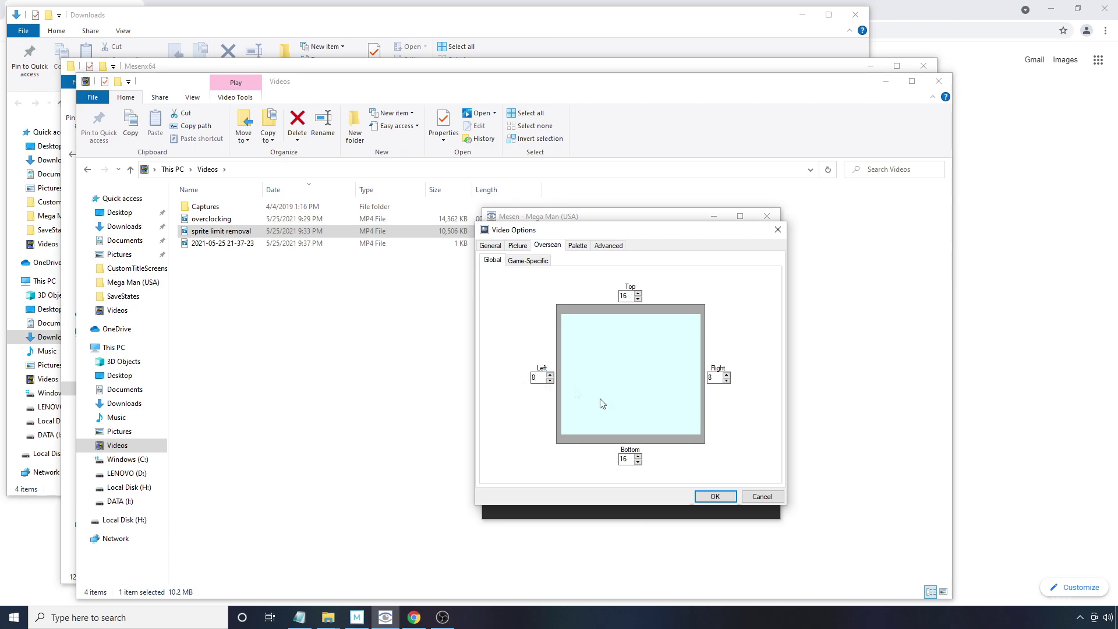
left_click(716, 496)
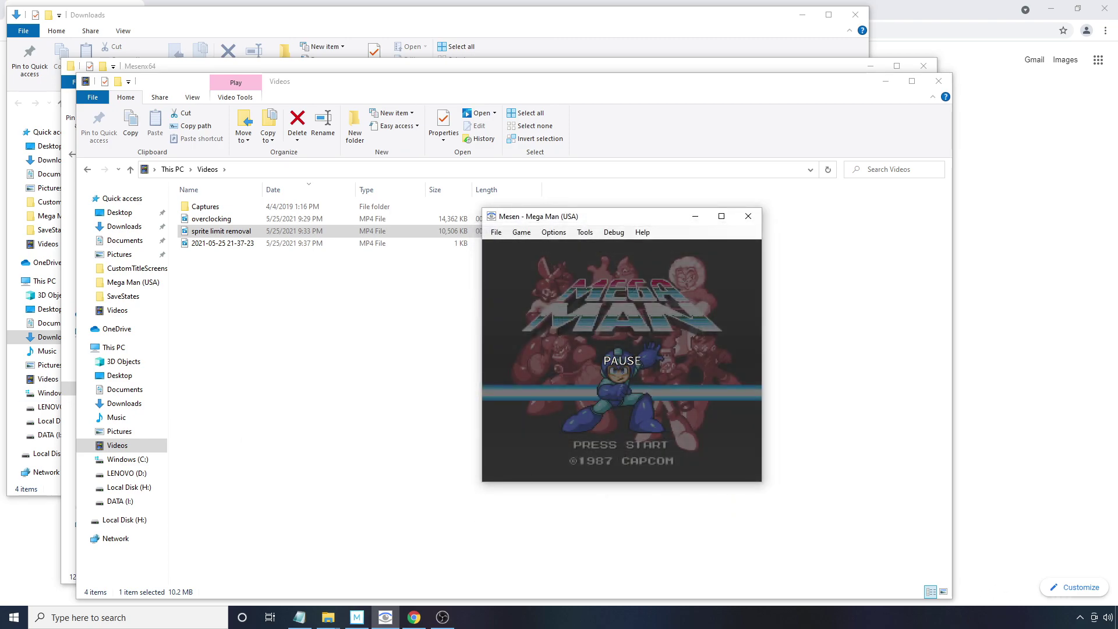